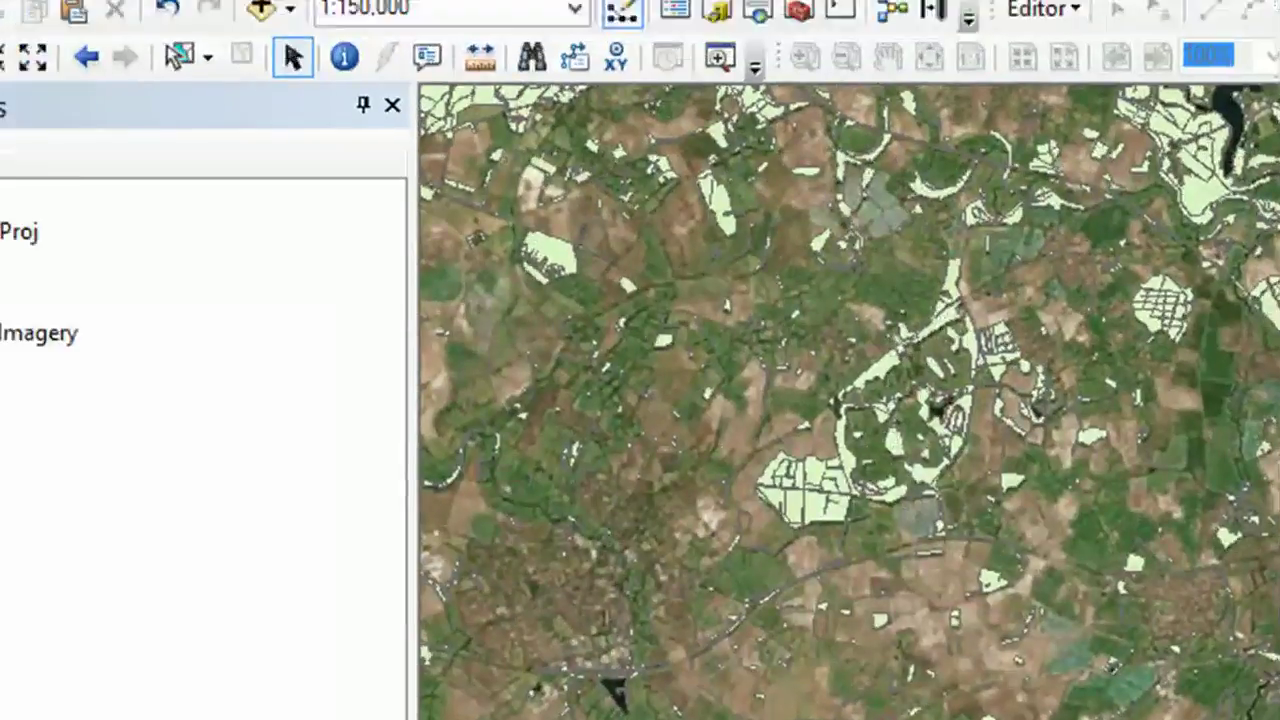
# - Toggle the visibility of the WoodlandProj and Basemap layers off and back on to compare what each one shows
pyautogui.click(94, 341)
pyautogui.click(94, 341)
pyautogui.click(94, 341)
pyautogui.click(94, 341)
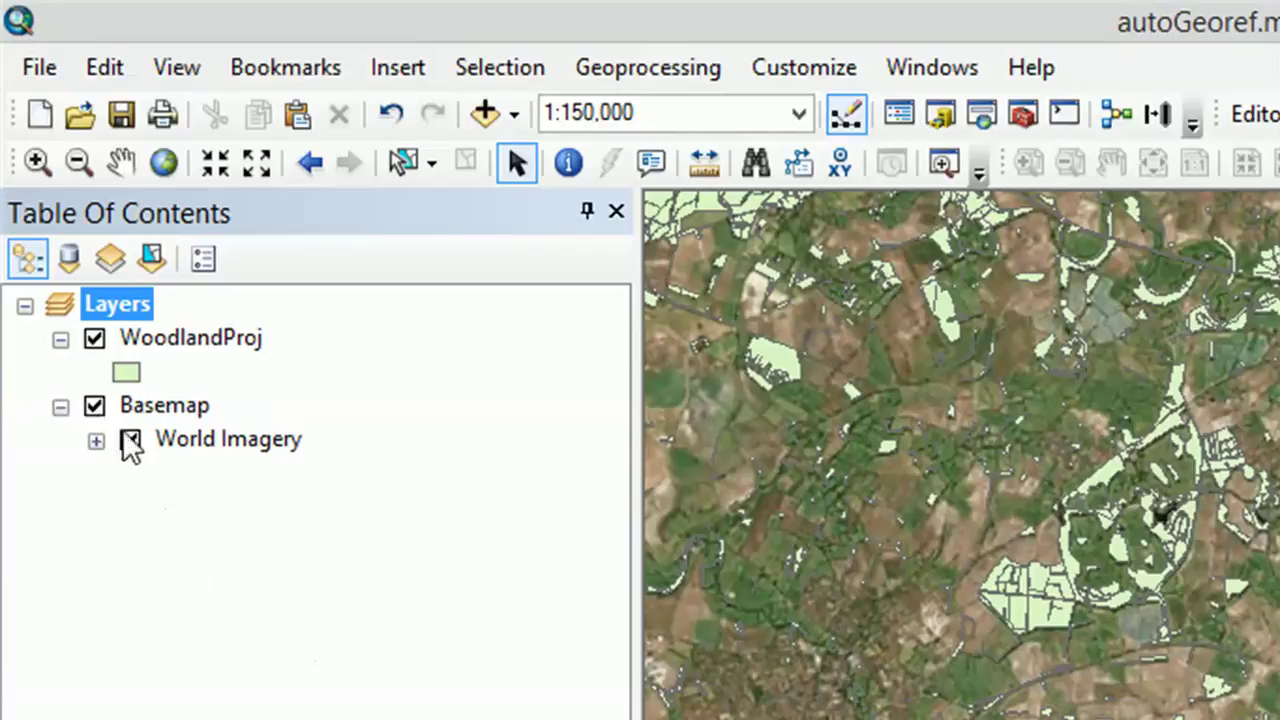
pyautogui.click(94, 407)
pyautogui.click(94, 407)
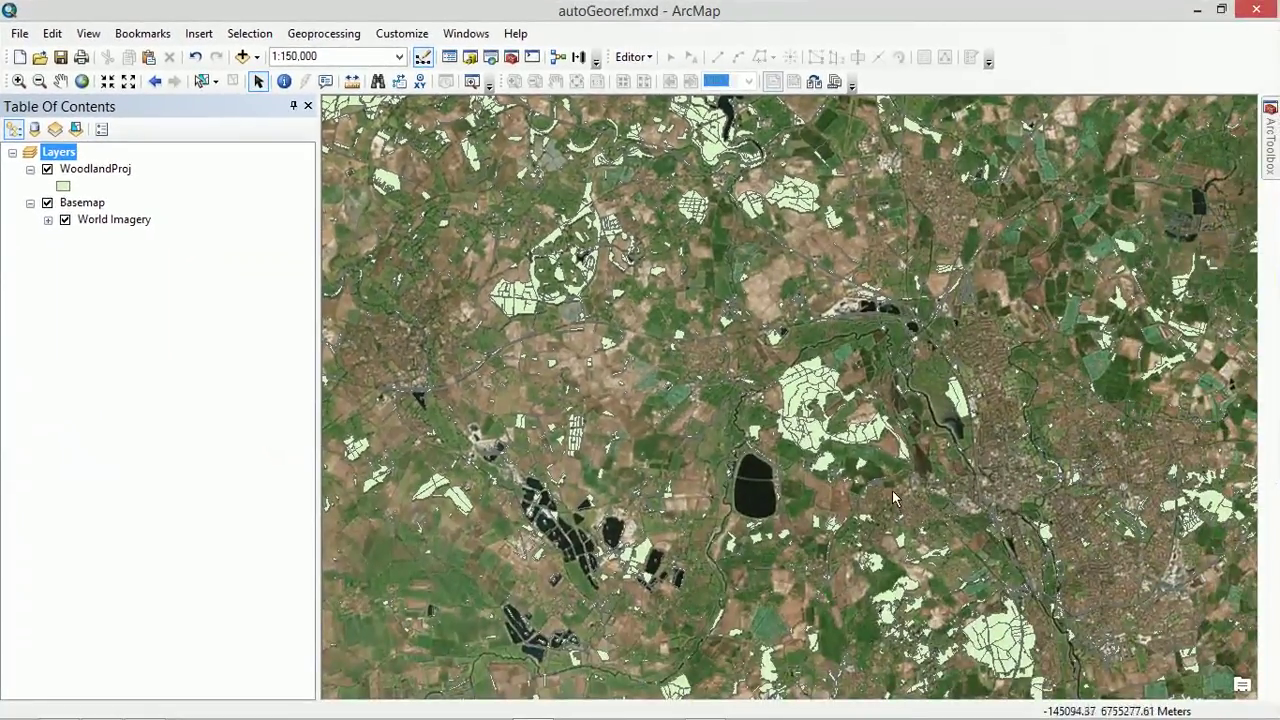
# - Add Wythamaerialphoto.jpg from the AutoGeoRef folder to the map and accept its missing spatial reference
pyautogui.click(60, 81)
pyautogui.moveTo(946, 568); pyautogui.dragTo(756, 445)
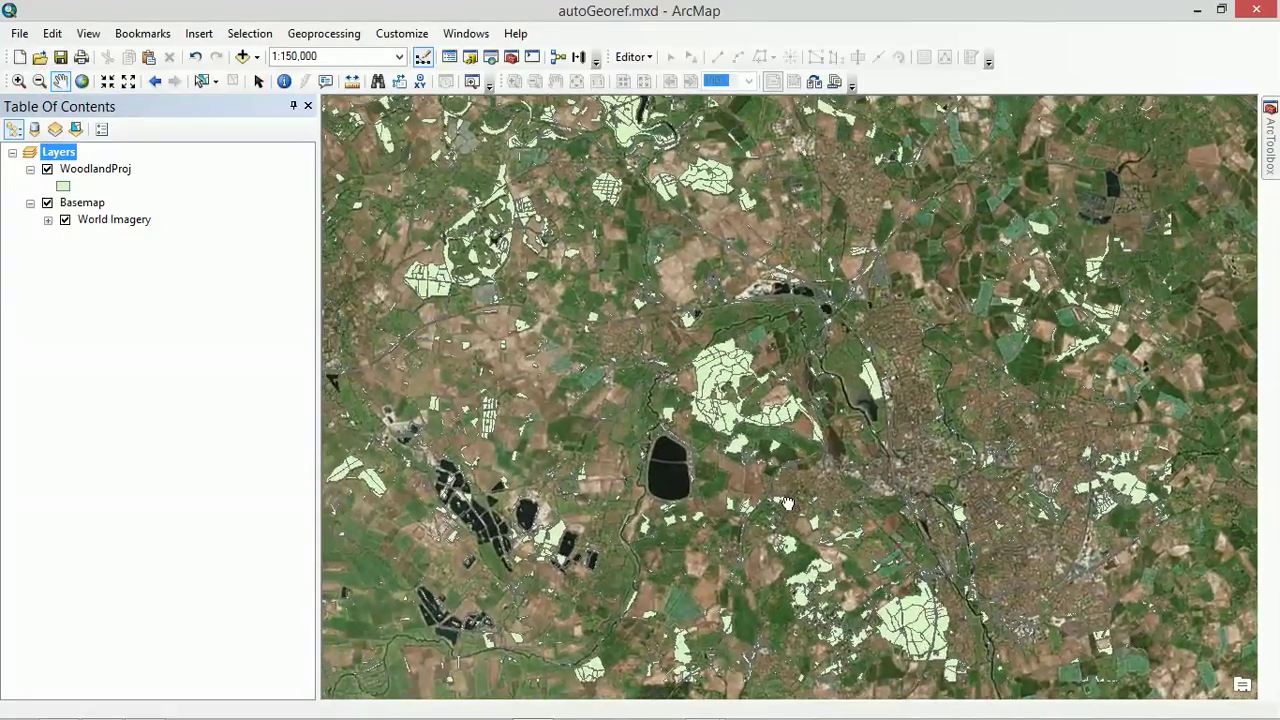
pyautogui.scroll(1, 745, 459)
pyautogui.scroll(1, 745, 459)
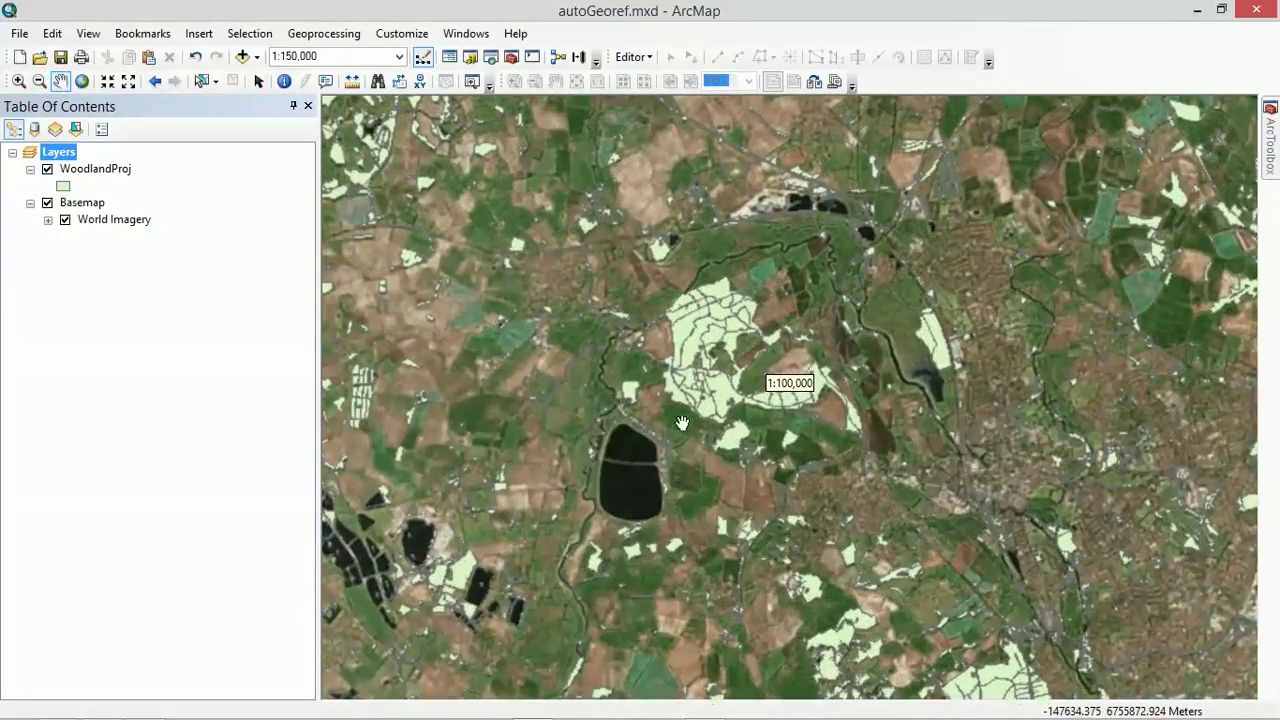
pyautogui.moveTo(731, 445); pyautogui.dragTo(765, 486)
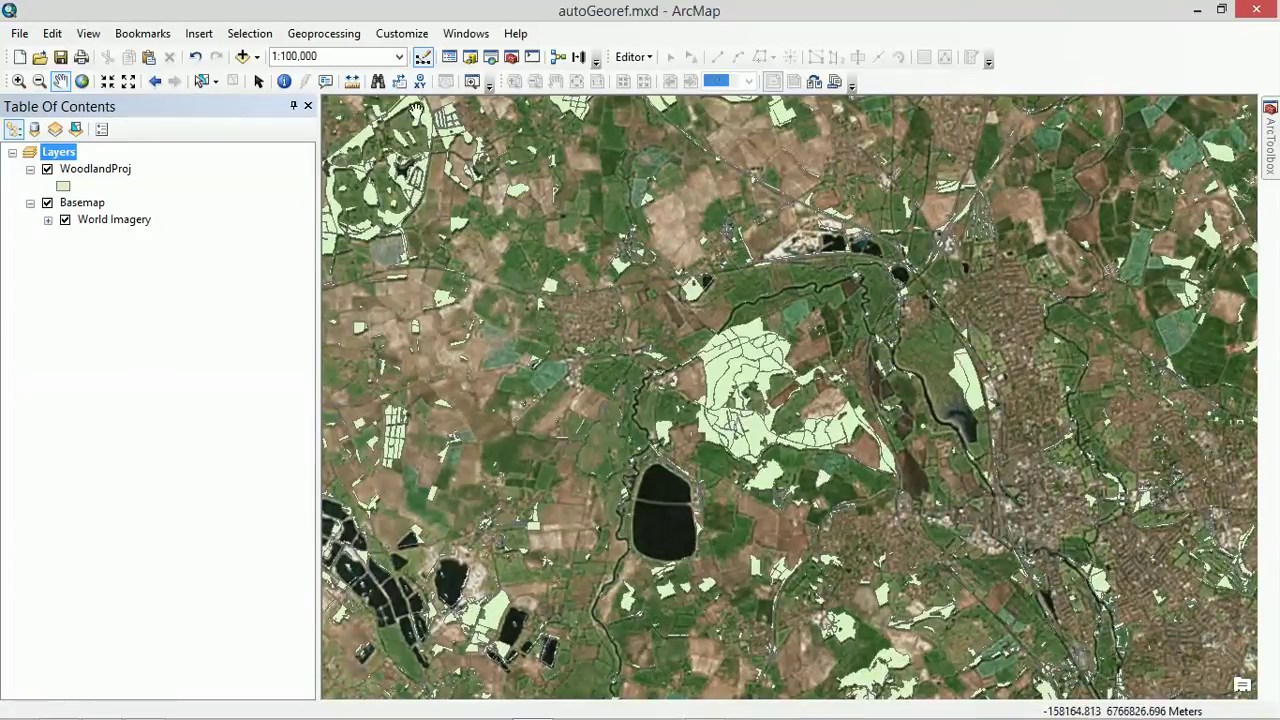
pyautogui.click(242, 57)
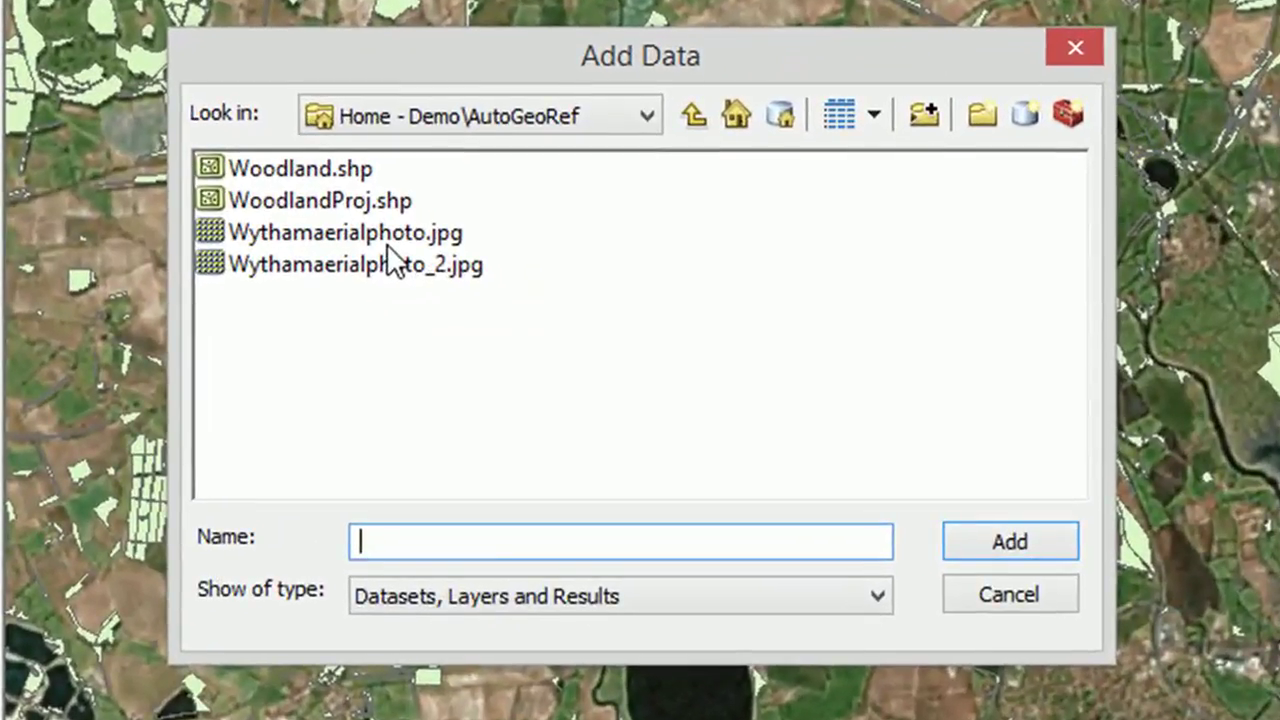
pyautogui.click(513, 305)
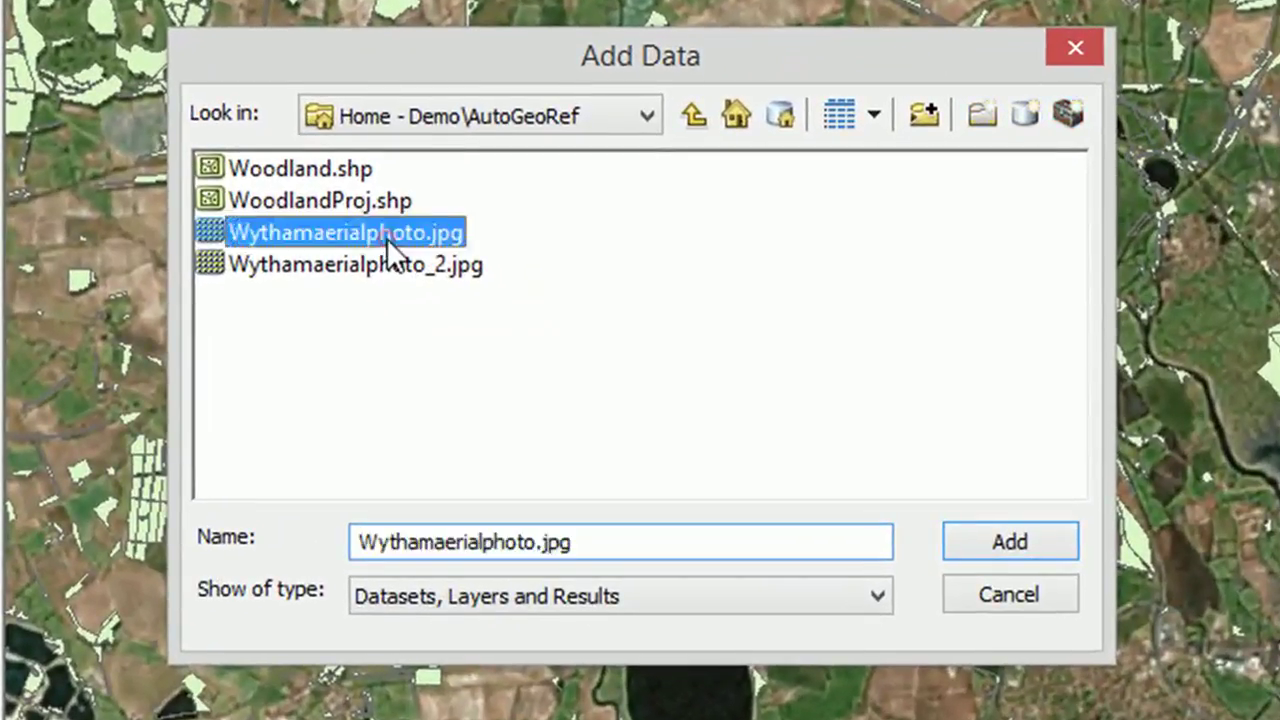
pyautogui.click(1005, 543)
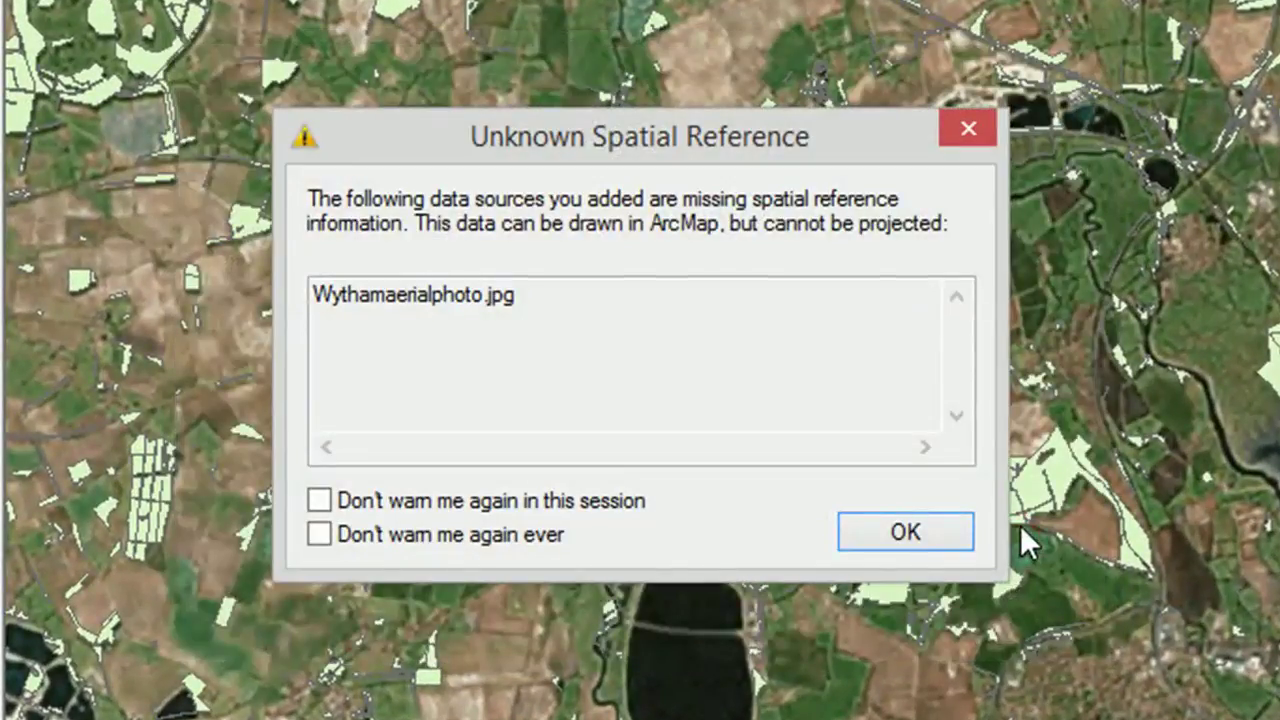
pyautogui.click(939, 534)
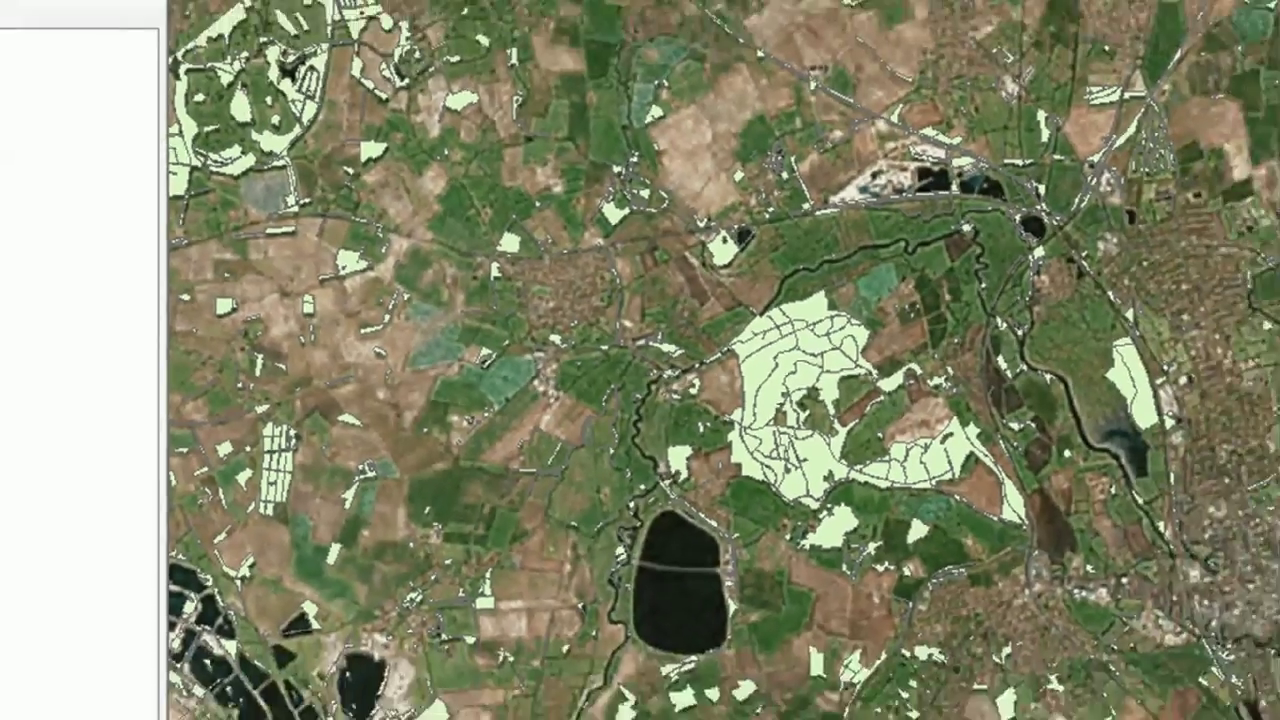
# - Zoom to the full extent of the Wythamaerialphoto.jpg layer to inspect the aerial photo
pyautogui.click(113, 206)
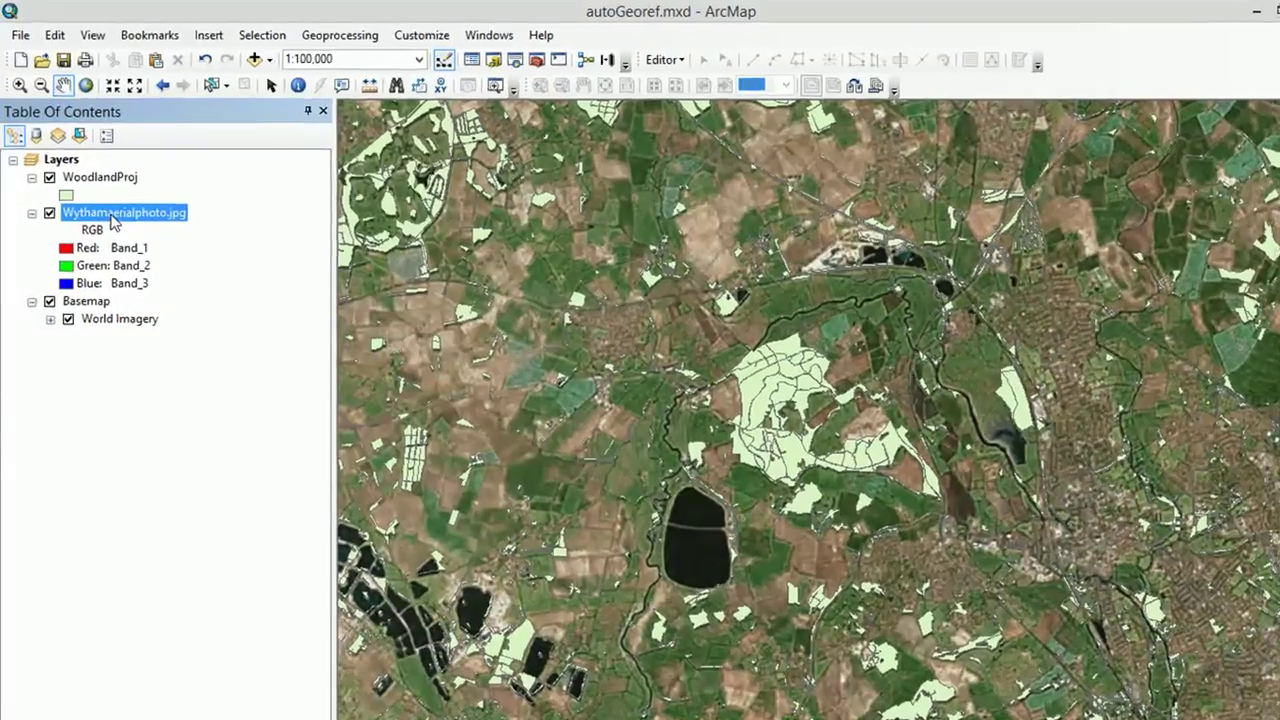
pyautogui.rightClick(104, 210)
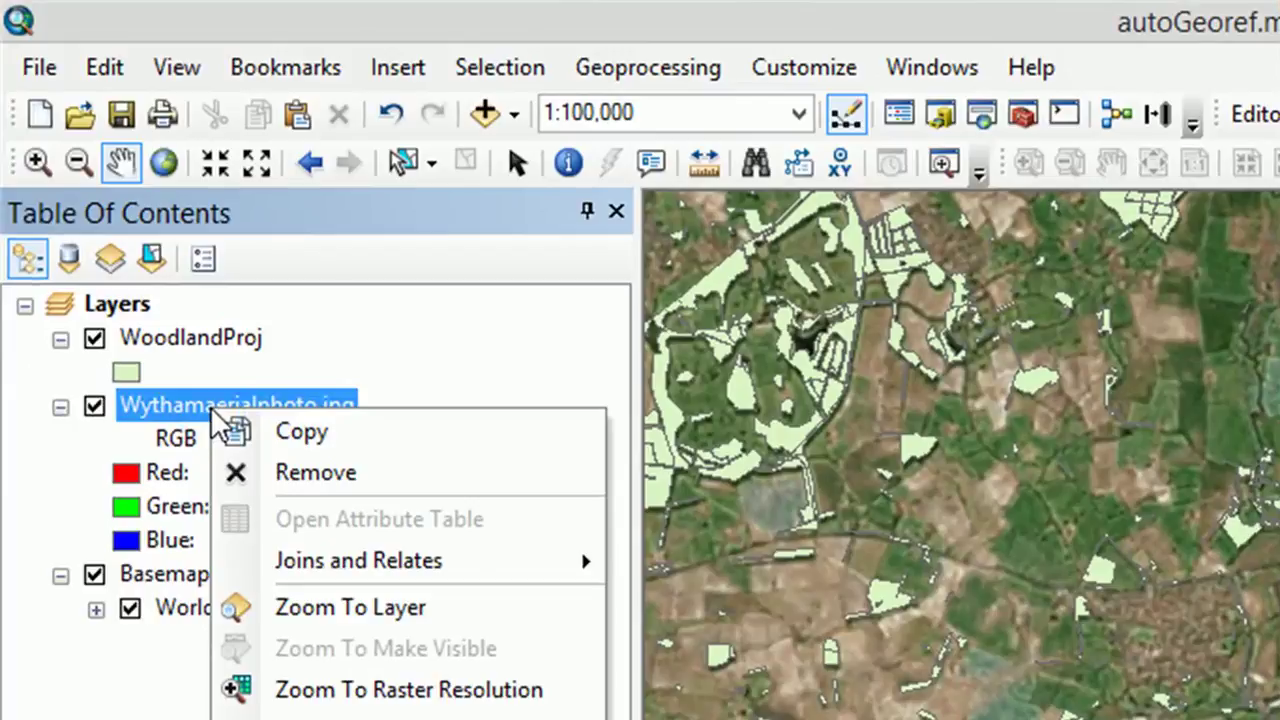
pyautogui.click(323, 607)
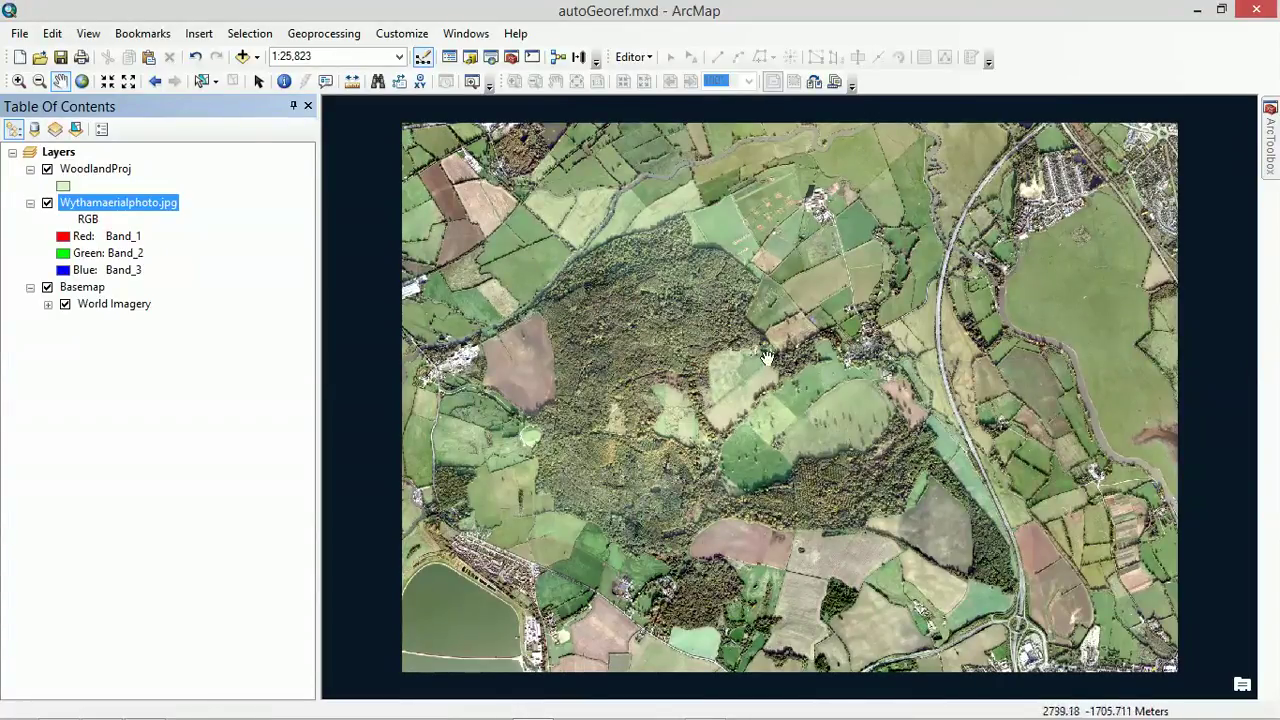
# - Zoom to the WoodlandProj layer and frame the large woodland northeast of the reservoir at 1:50,000
pyautogui.click(100, 170)
pyautogui.rightClick(117, 177)
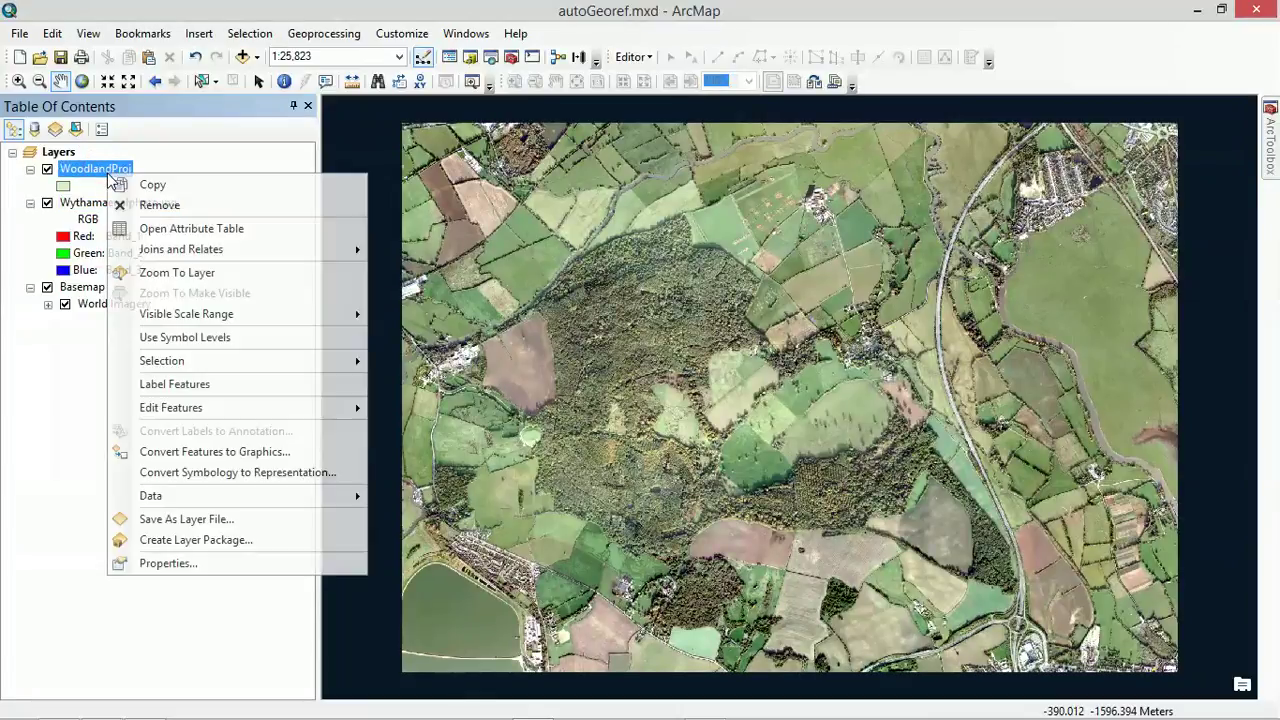
pyautogui.click(212, 275)
pyautogui.scroll(4, 750, 485)
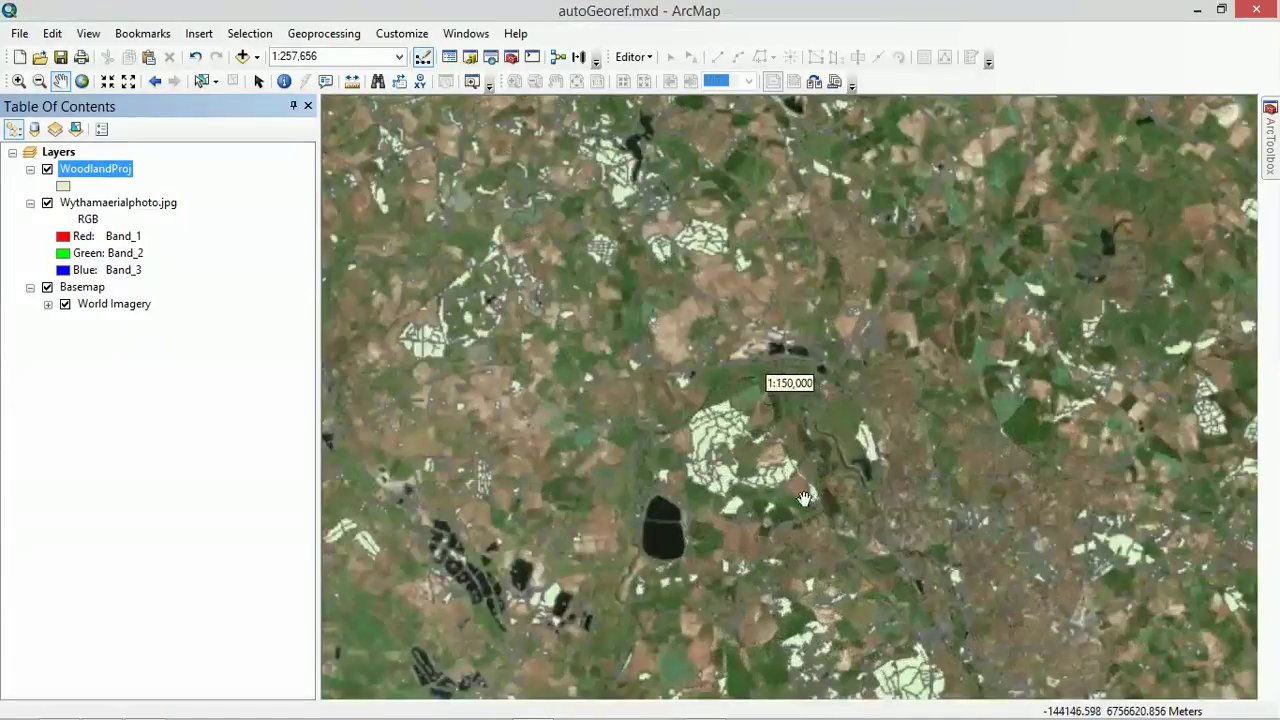
pyautogui.scroll(1, 765, 492)
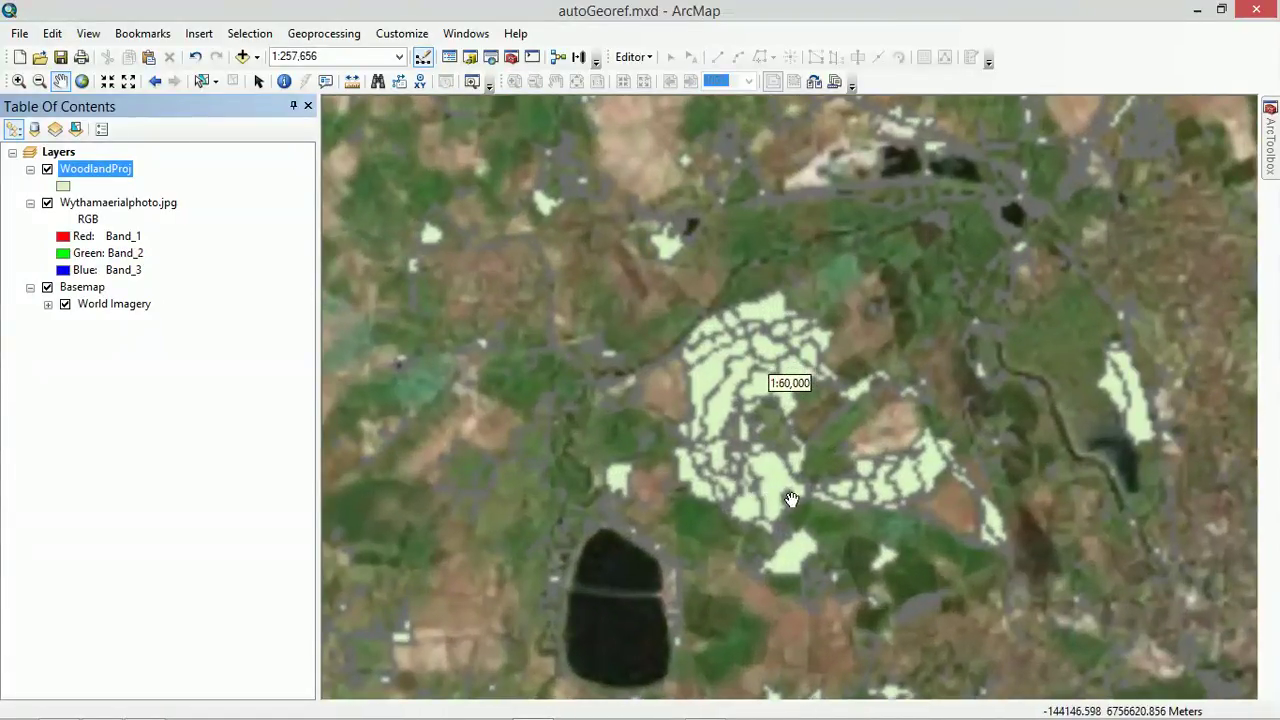
pyautogui.moveTo(792, 495); pyautogui.dragTo(771, 392)
pyautogui.scroll(1, 771, 392)
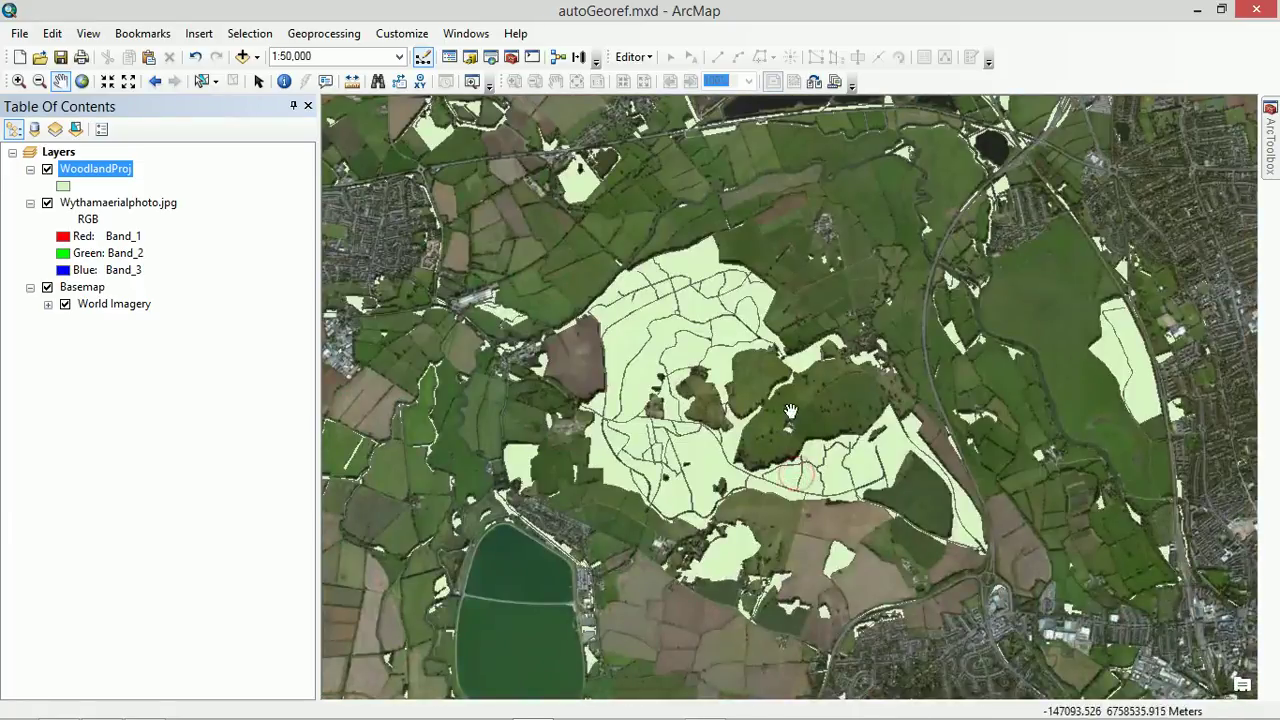
pyautogui.moveTo(796, 474); pyautogui.dragTo(781, 428)
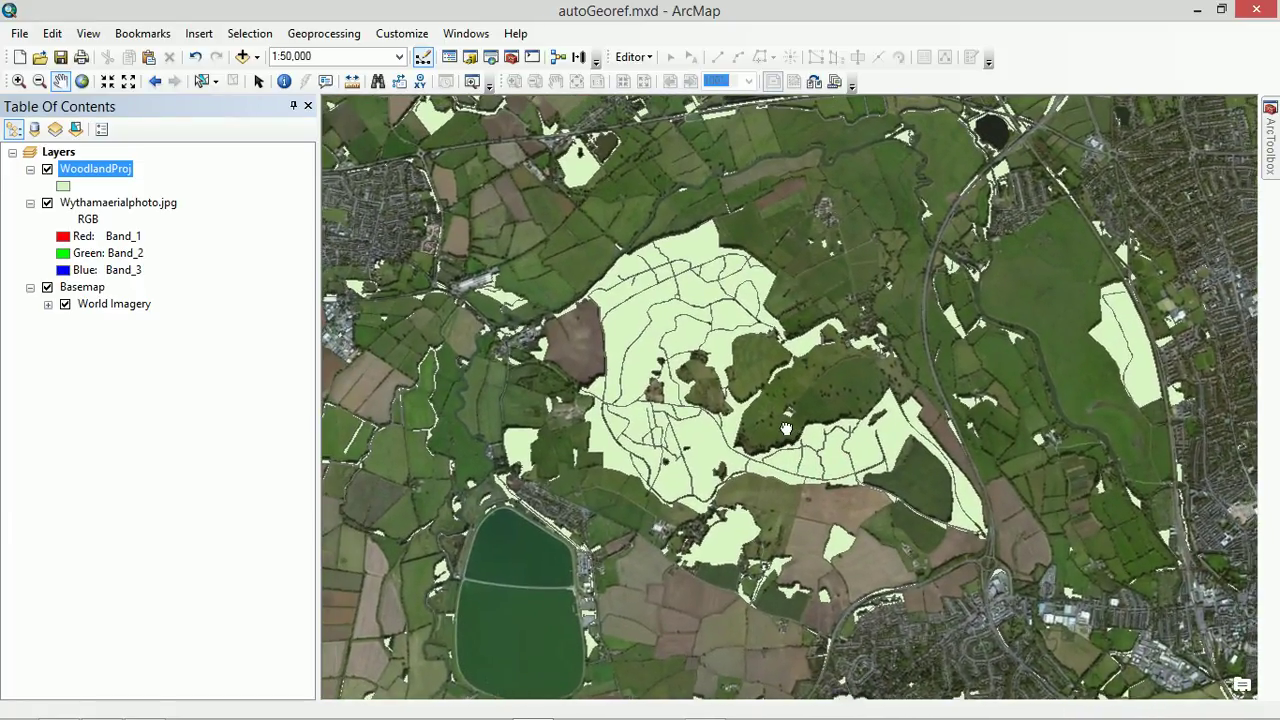
# - Select the Wythamaerialphoto.jpg layer, show the Georeferencing toolbar and place it clear of the map's edge
pyautogui.click(158, 207)
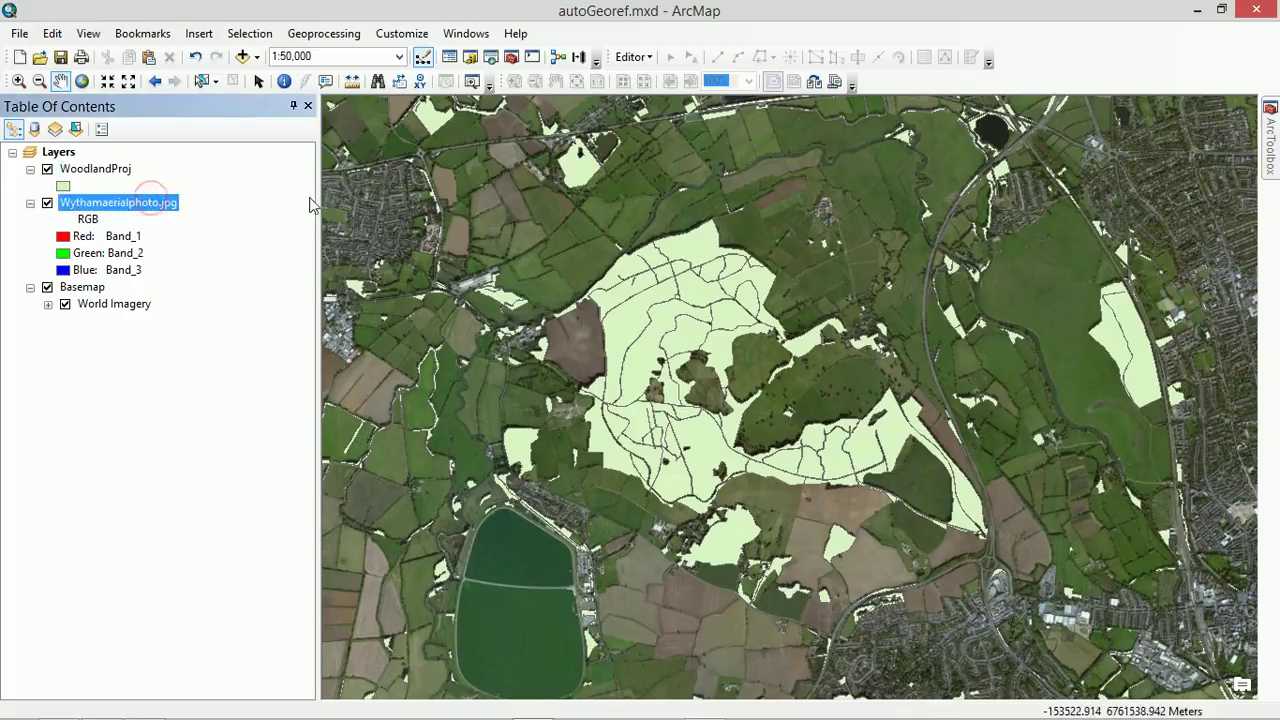
pyautogui.click(401, 38)
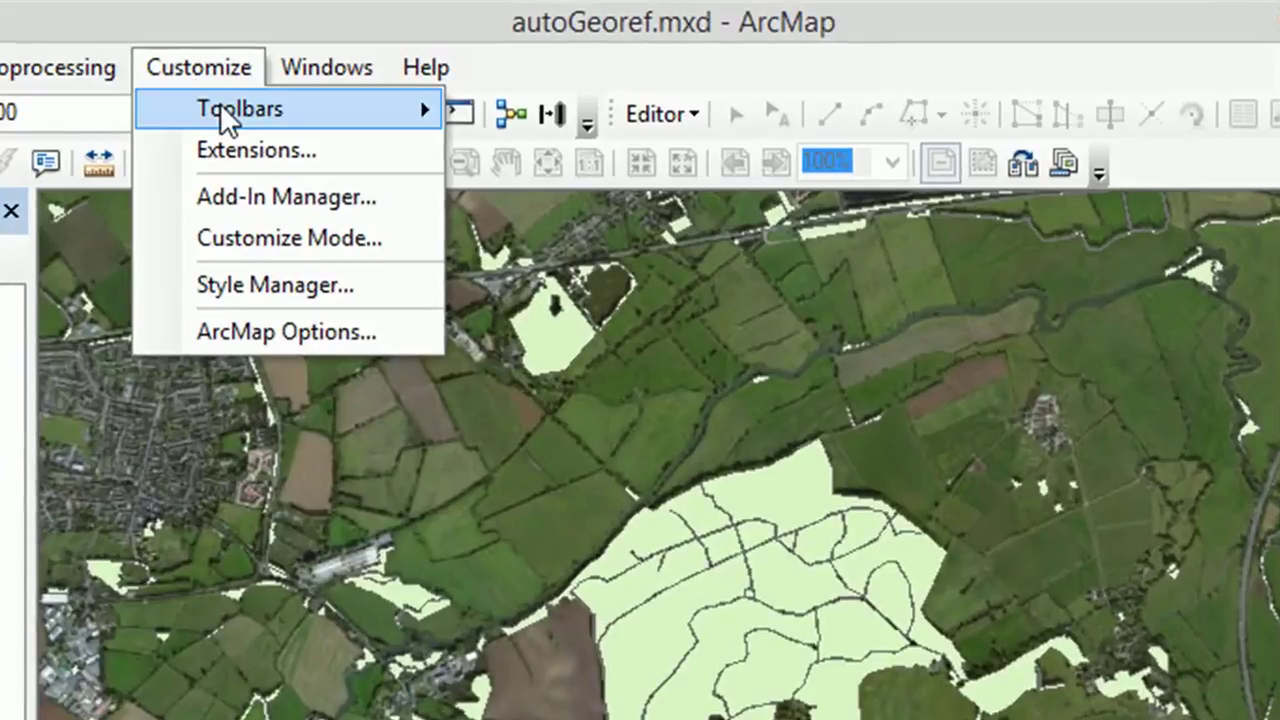
pyautogui.moveTo(416, 58)
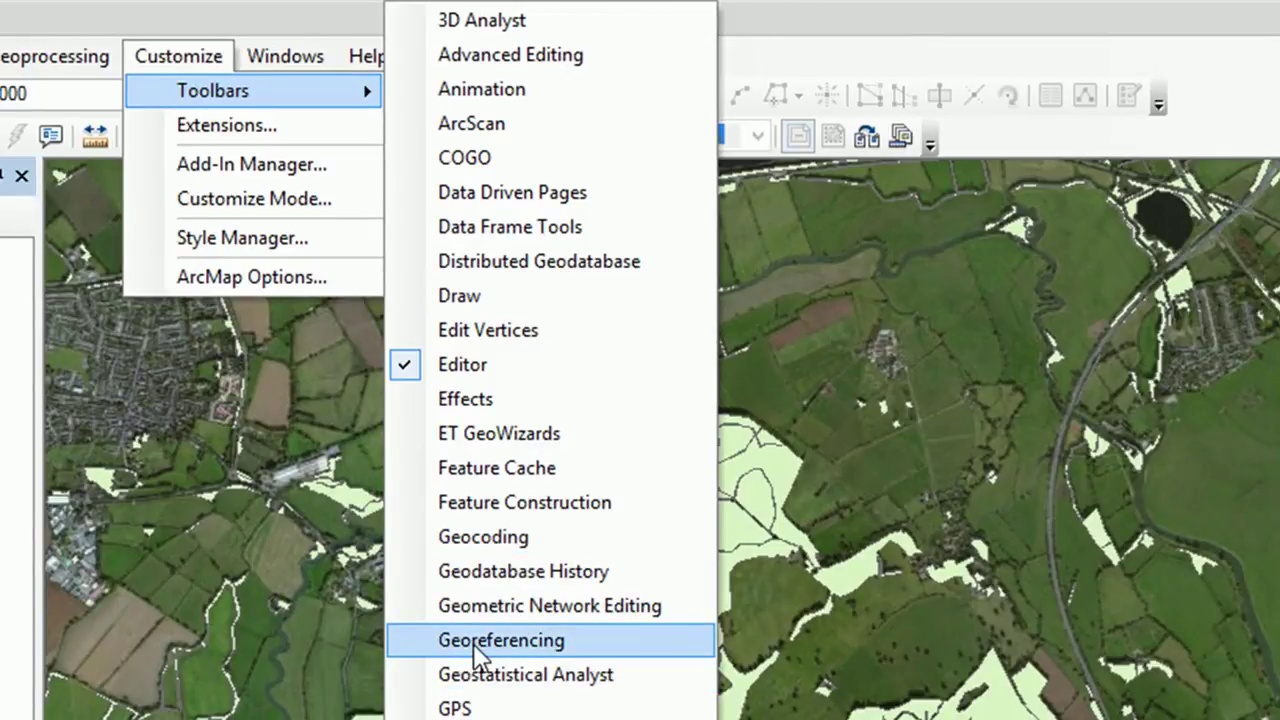
pyautogui.click(475, 642)
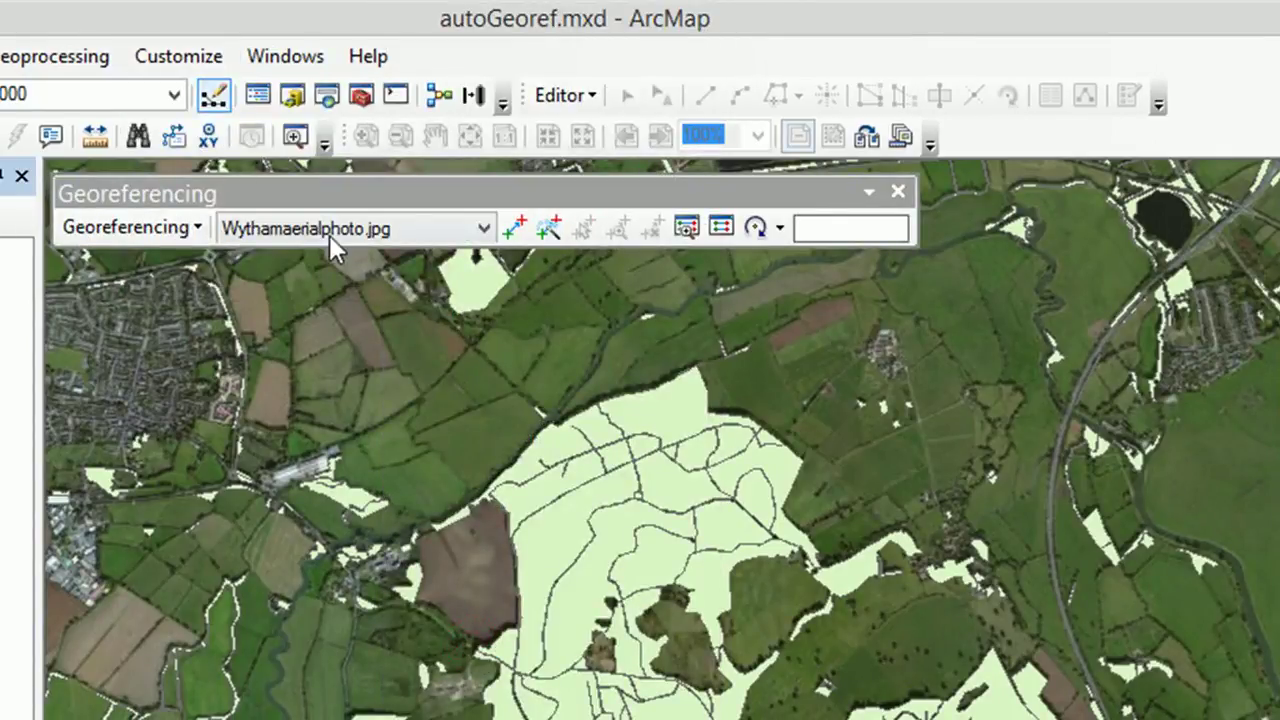
pyautogui.moveTo(342, 197); pyautogui.dragTo(551, 230)
# - With Wythamaerialphoto.jpg as the georeferencing layer, fit the aerial photo to the current display extent
pyautogui.rightClick(551, 230)
pyautogui.click(481, 237)
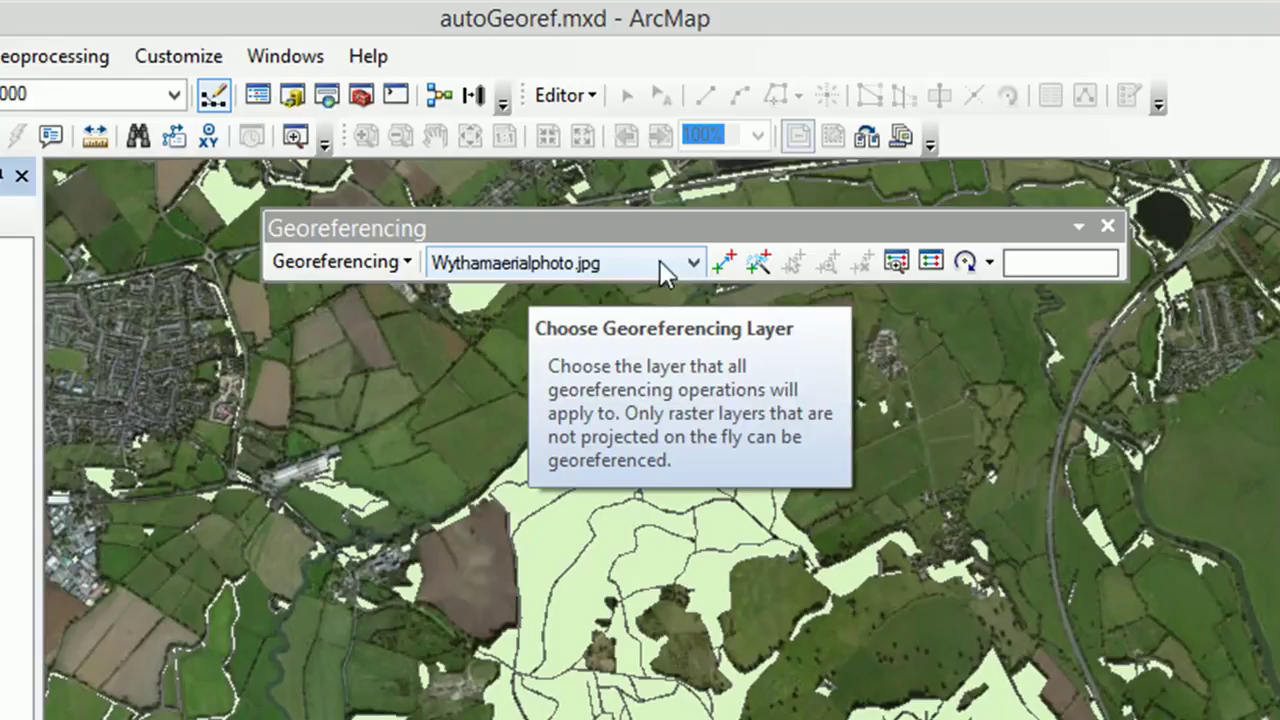
pyautogui.click(408, 264)
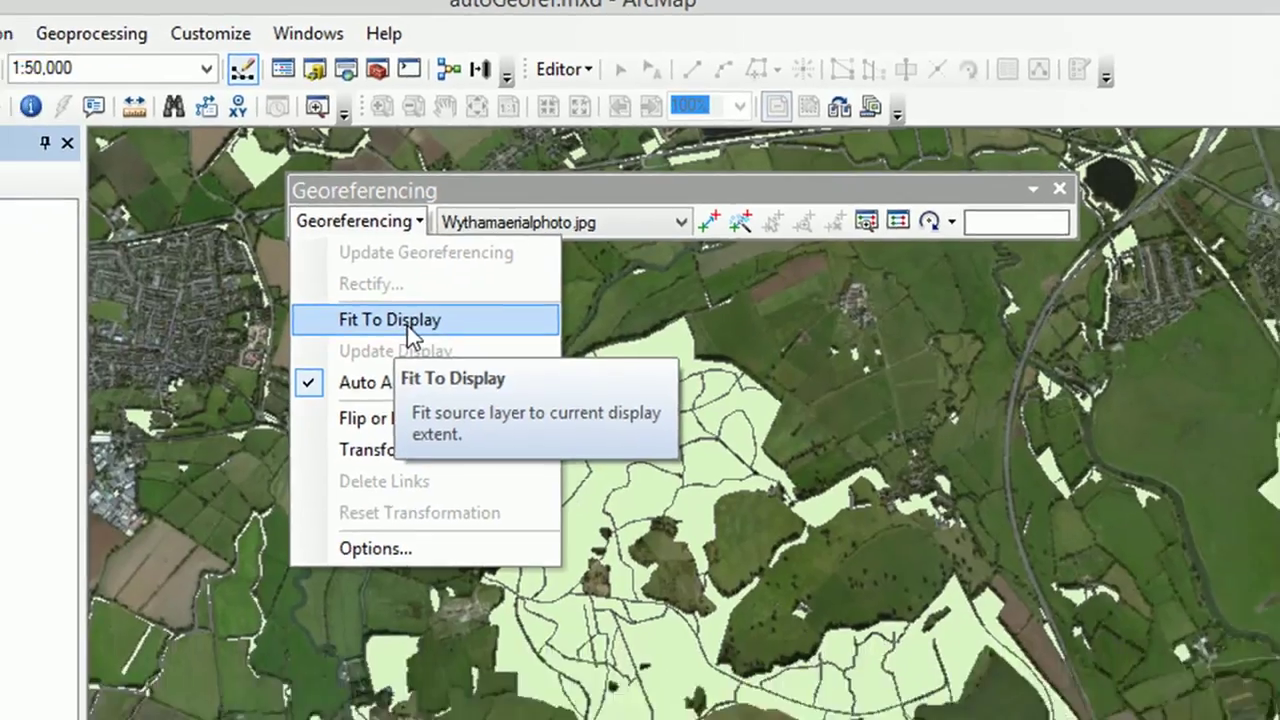
pyautogui.click(393, 370)
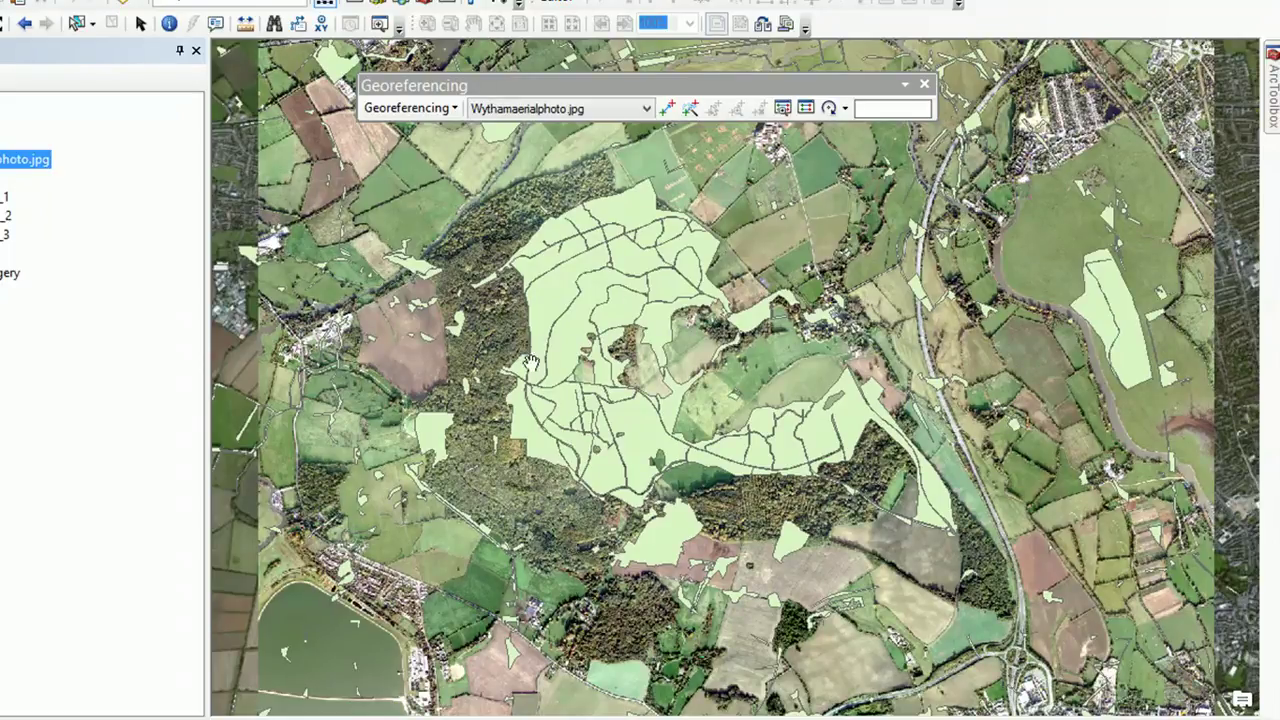
# - Shift the map extent to line the woodland up with the photo, refitting the aerial photo to the display after each adjustment
pyautogui.moveTo(524, 410); pyautogui.dragTo(667, 396)
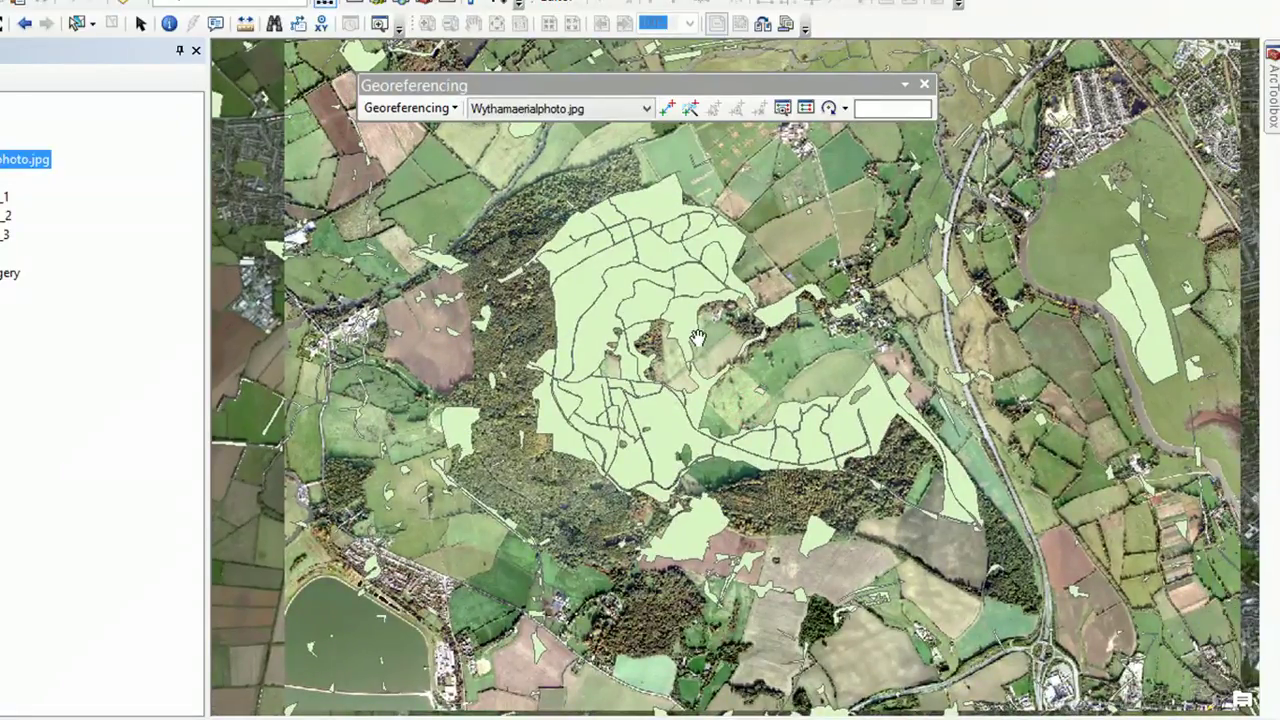
pyautogui.moveTo(697, 337); pyautogui.dragTo(641, 327)
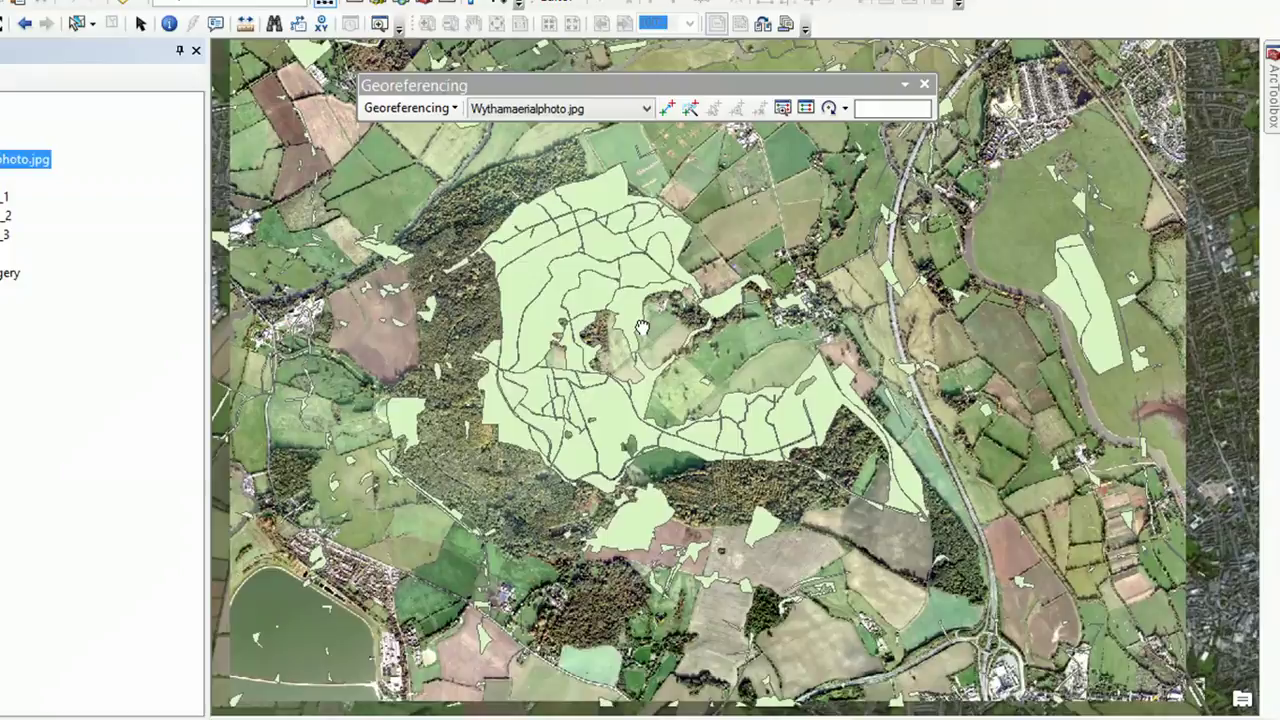
pyautogui.click(438, 107)
pyautogui.click(449, 182)
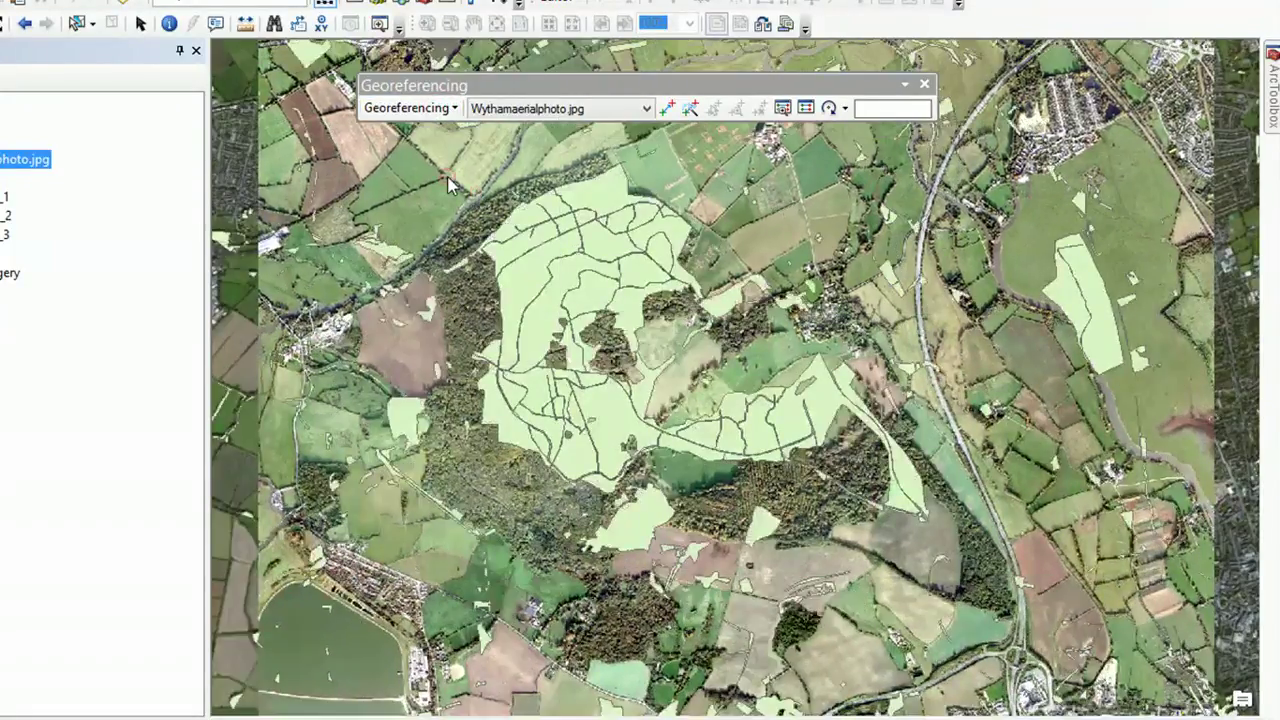
pyautogui.moveTo(652, 309); pyautogui.dragTo(616, 303)
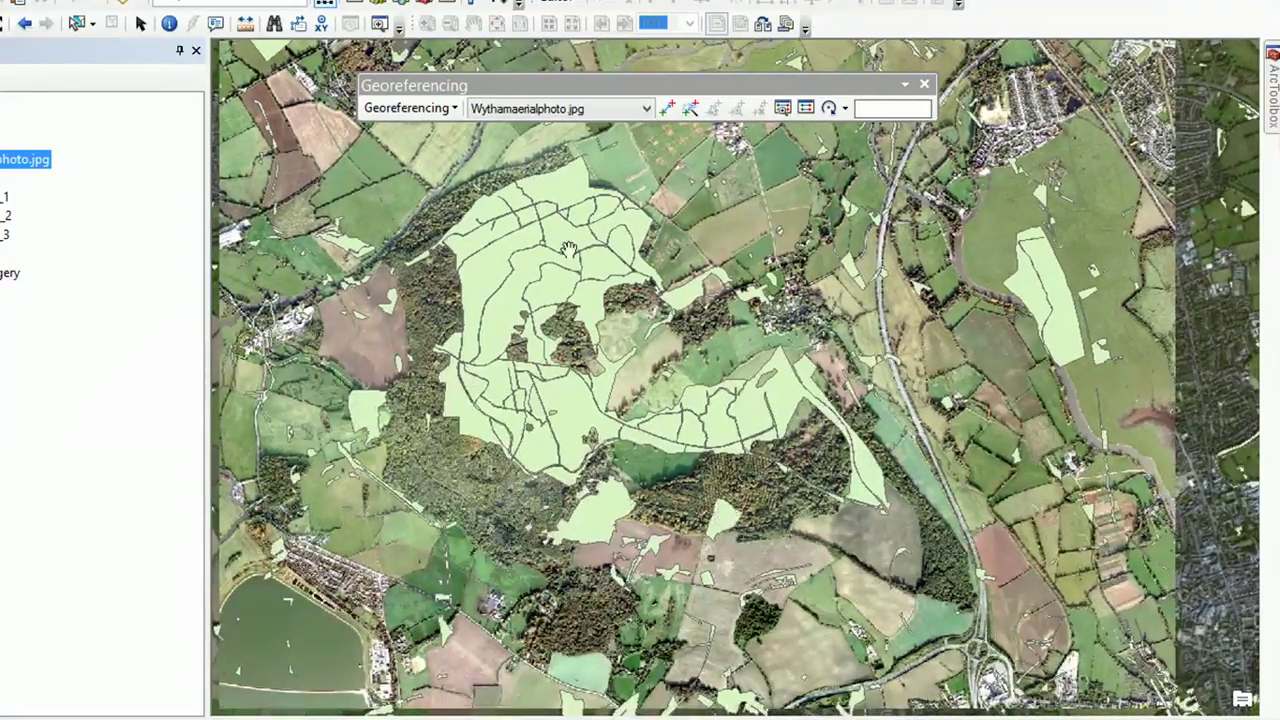
pyautogui.click(446, 108)
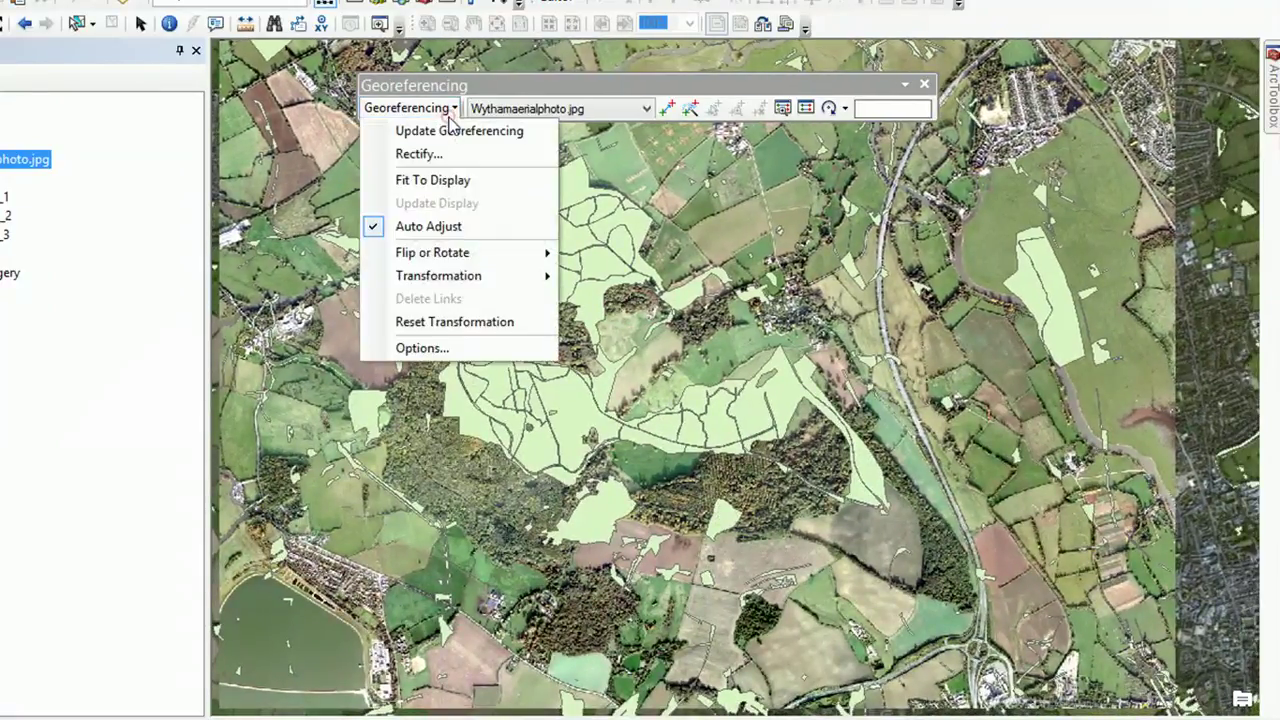
pyautogui.click(449, 182)
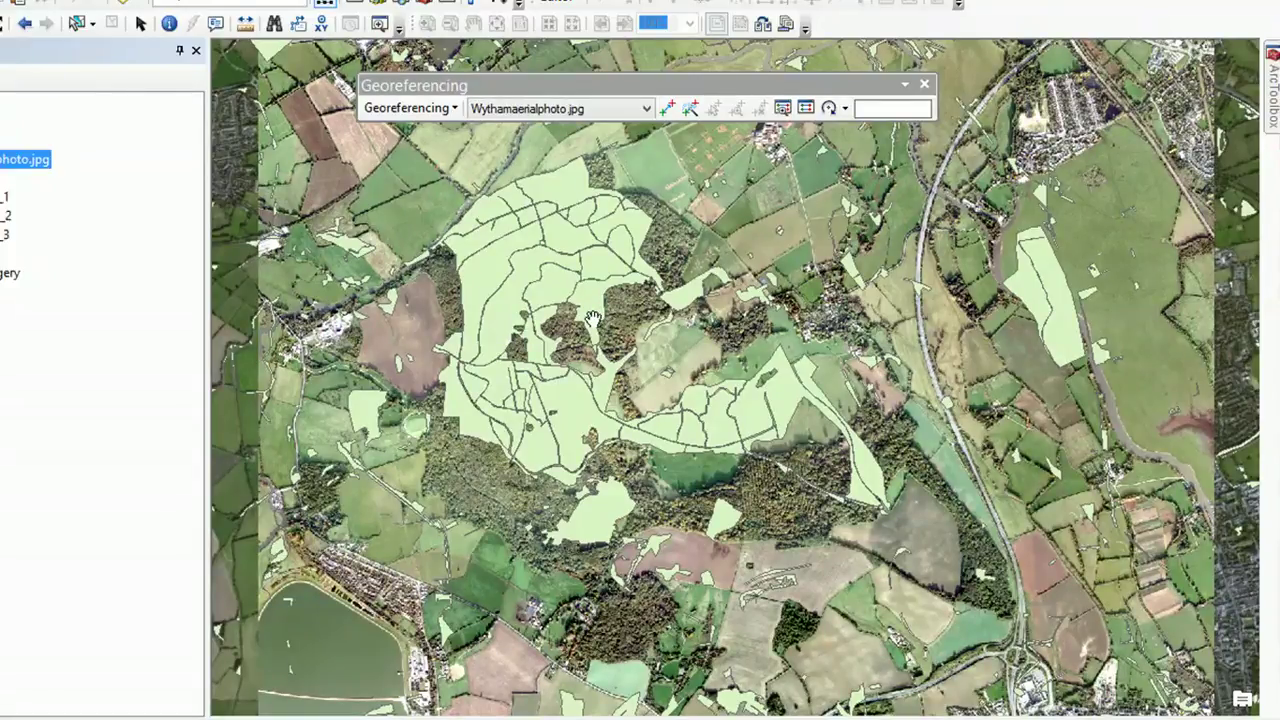
# - Enlarge the woodland polygons relative to the photo by zooming in twice, fitting the aerial photo to the display each time
pyautogui.scroll(-1, 593, 318)
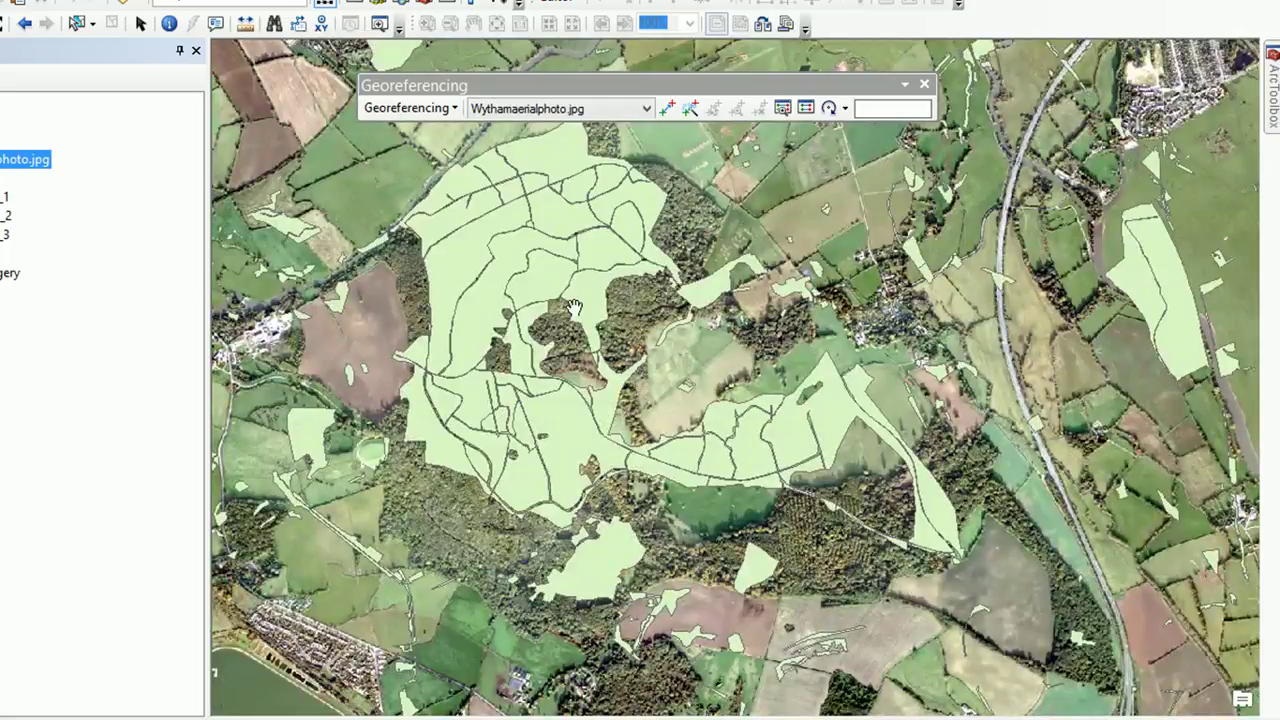
pyautogui.click(455, 109)
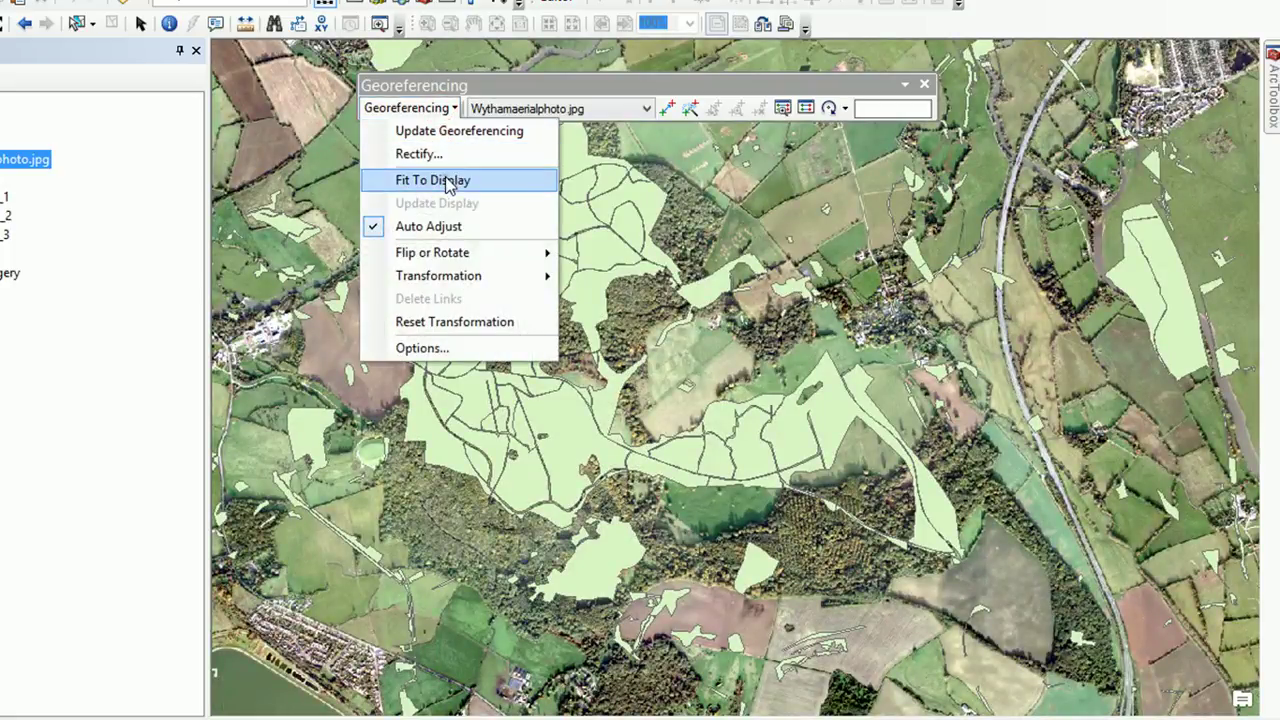
pyautogui.click(449, 181)
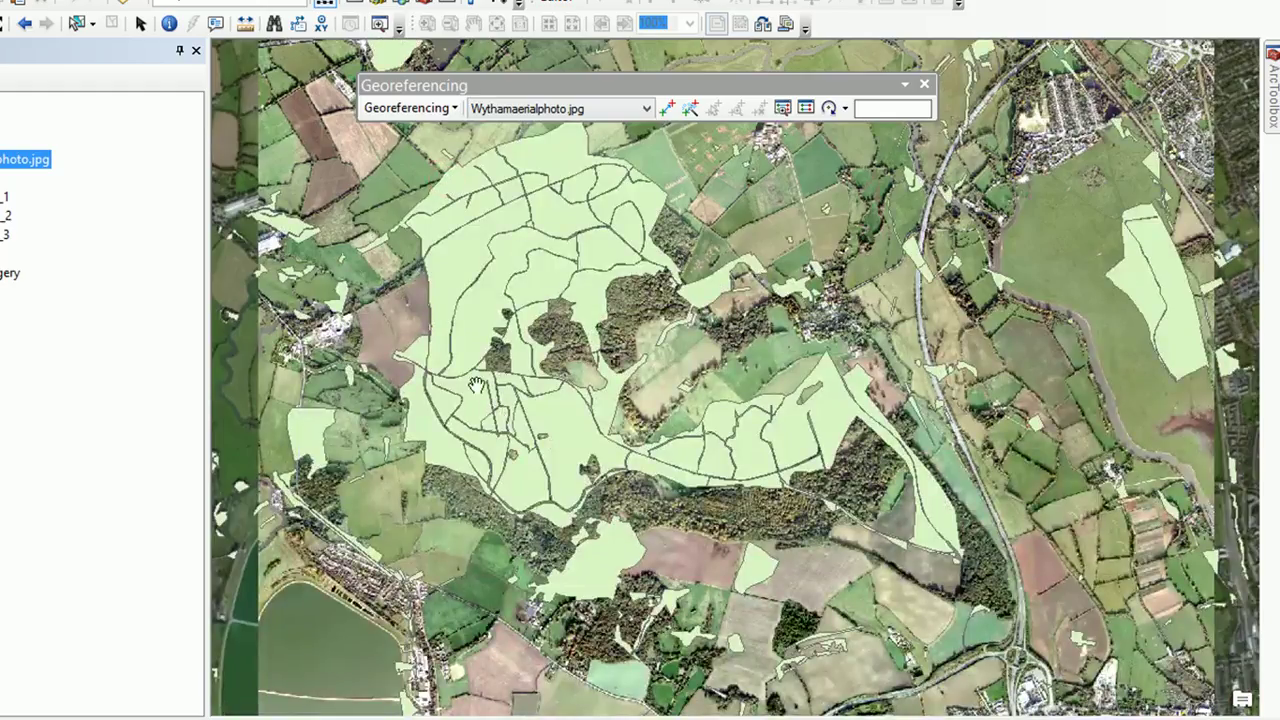
pyautogui.scroll(1, 578, 340)
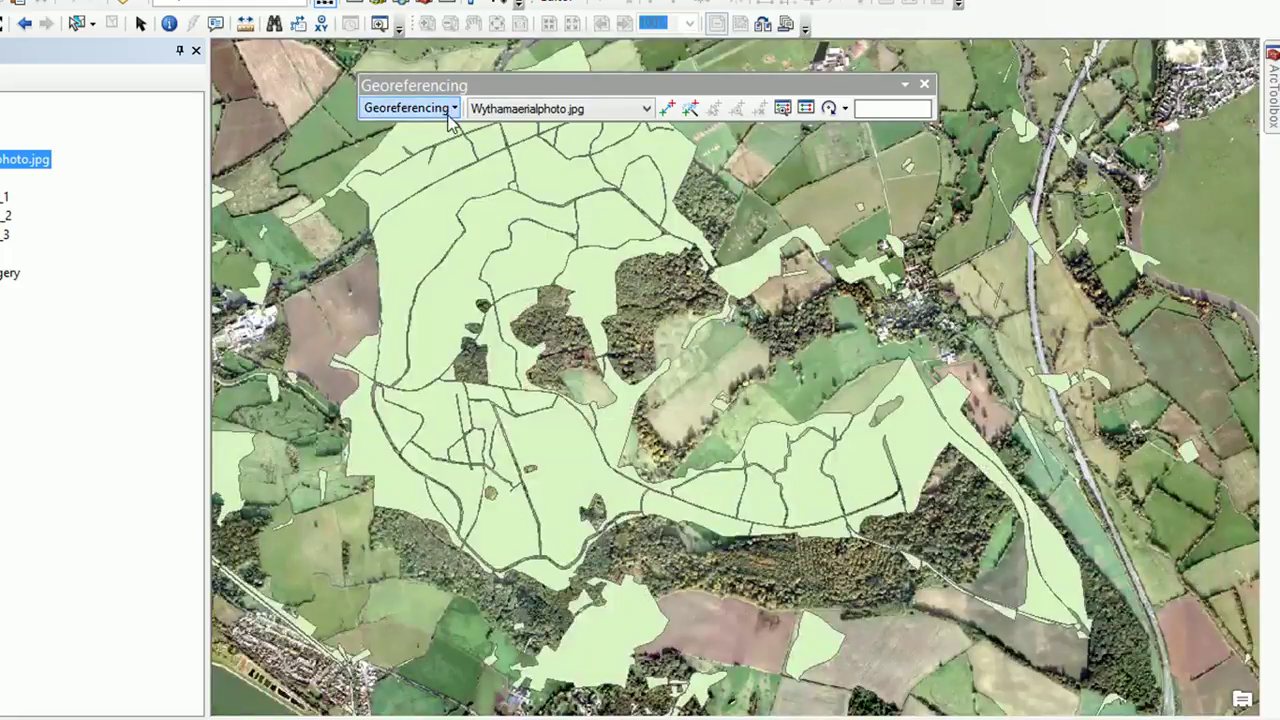
pyautogui.click(449, 110)
pyautogui.click(443, 174)
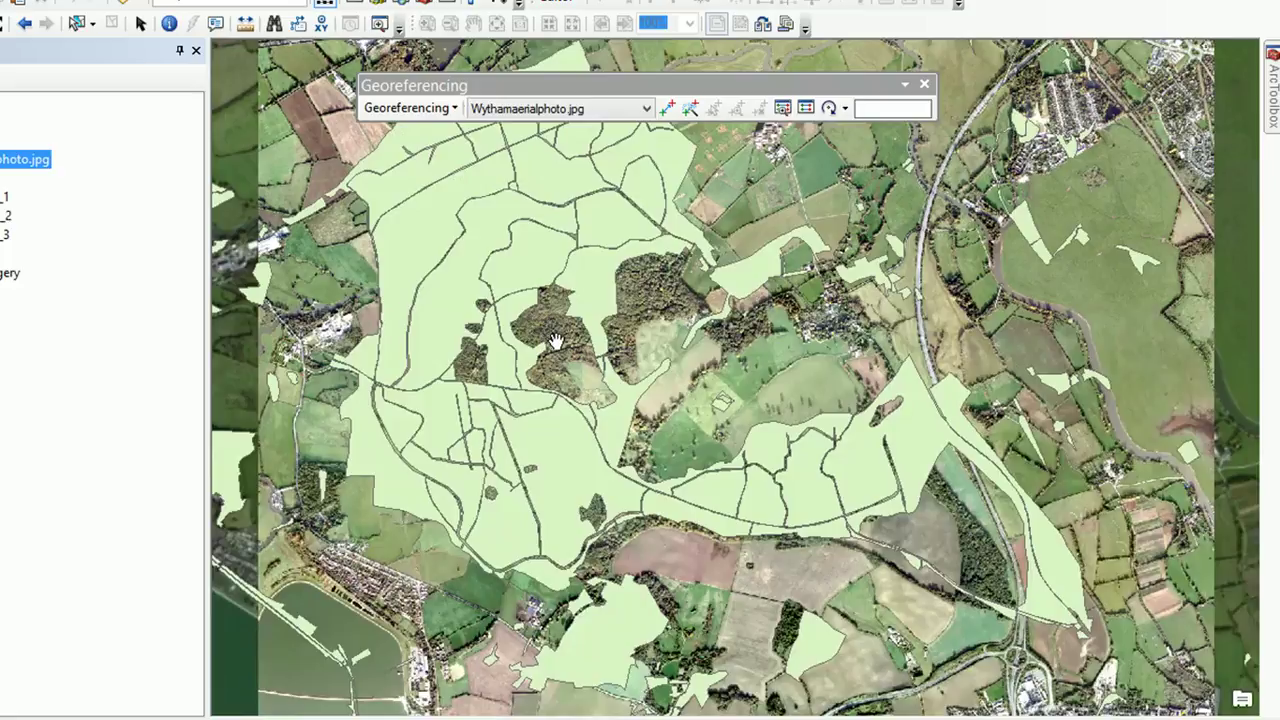
# - Reduce the woodland polygons' size relative to the photo by zooming out once, and refit the aerial photo to the display
pyautogui.scroll(-1, 555, 342)
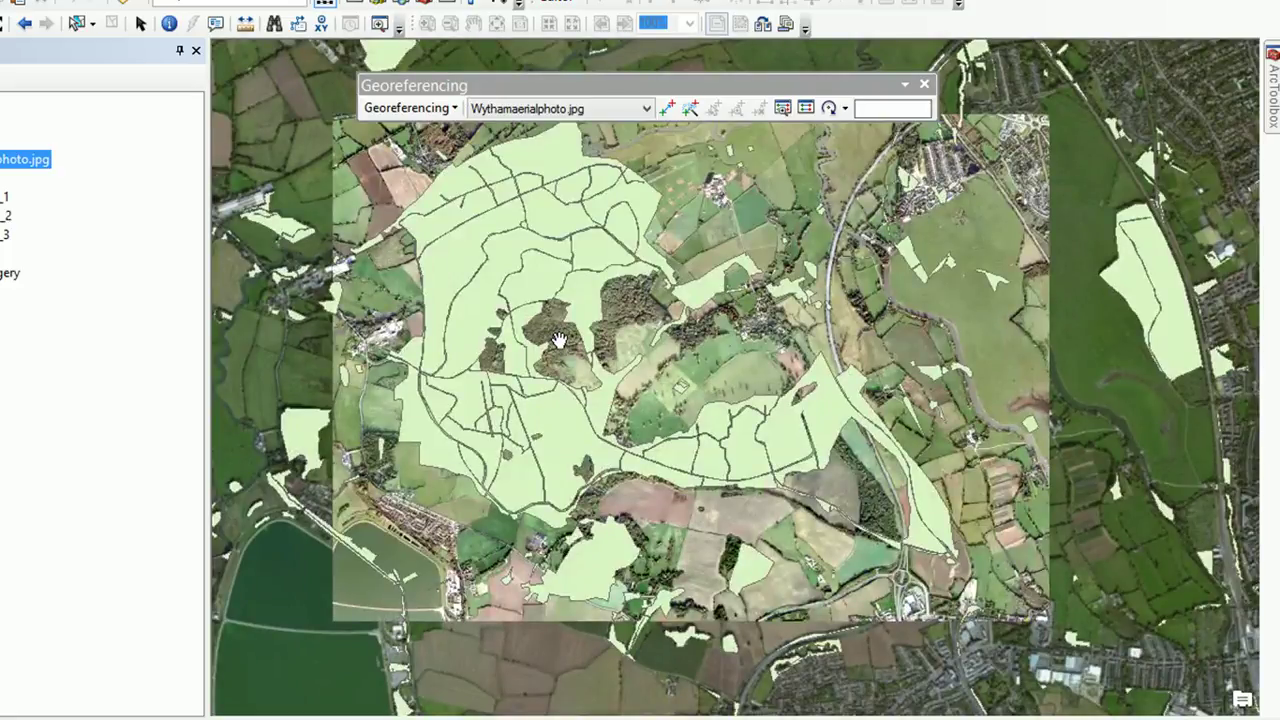
pyautogui.moveTo(553, 400); pyautogui.dragTo(547, 409)
pyautogui.click(449, 109)
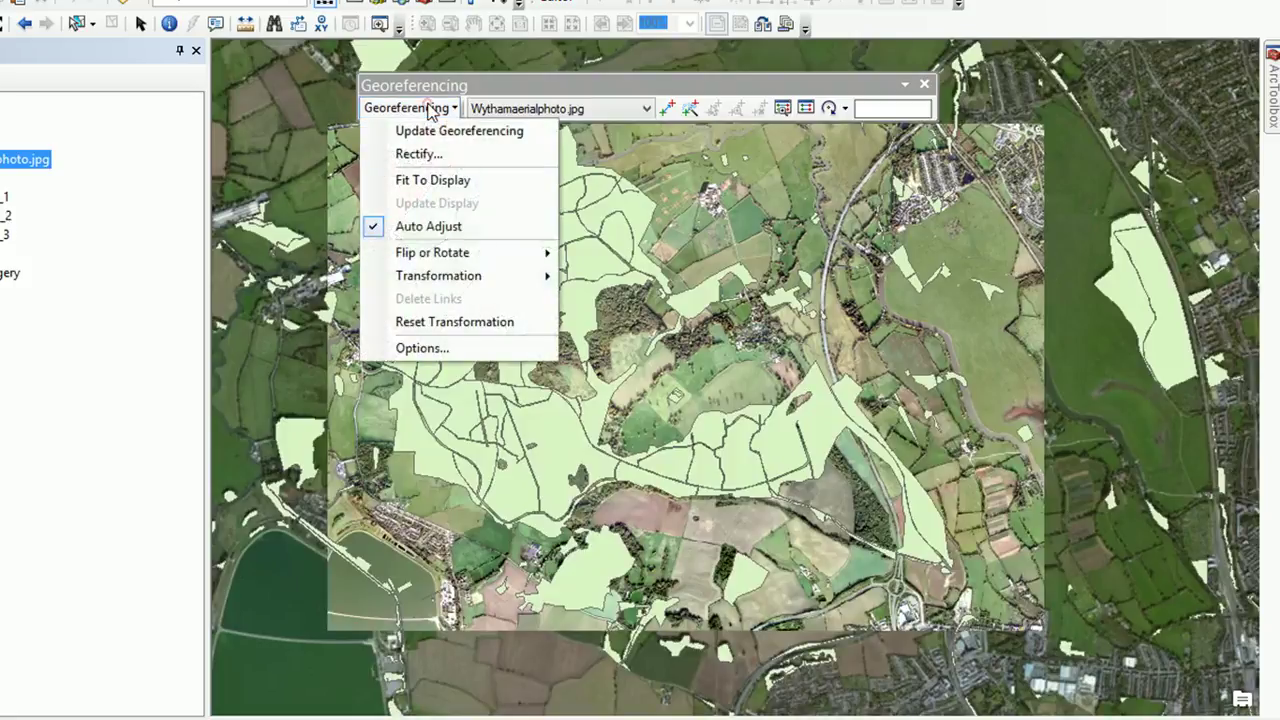
pyautogui.click(451, 178)
# - Run Auto Registration to create links between the aerial photo and the basemap, and hide the WoodlandProj layer
pyautogui.moveTo(501, 314); pyautogui.dragTo(550, 305)
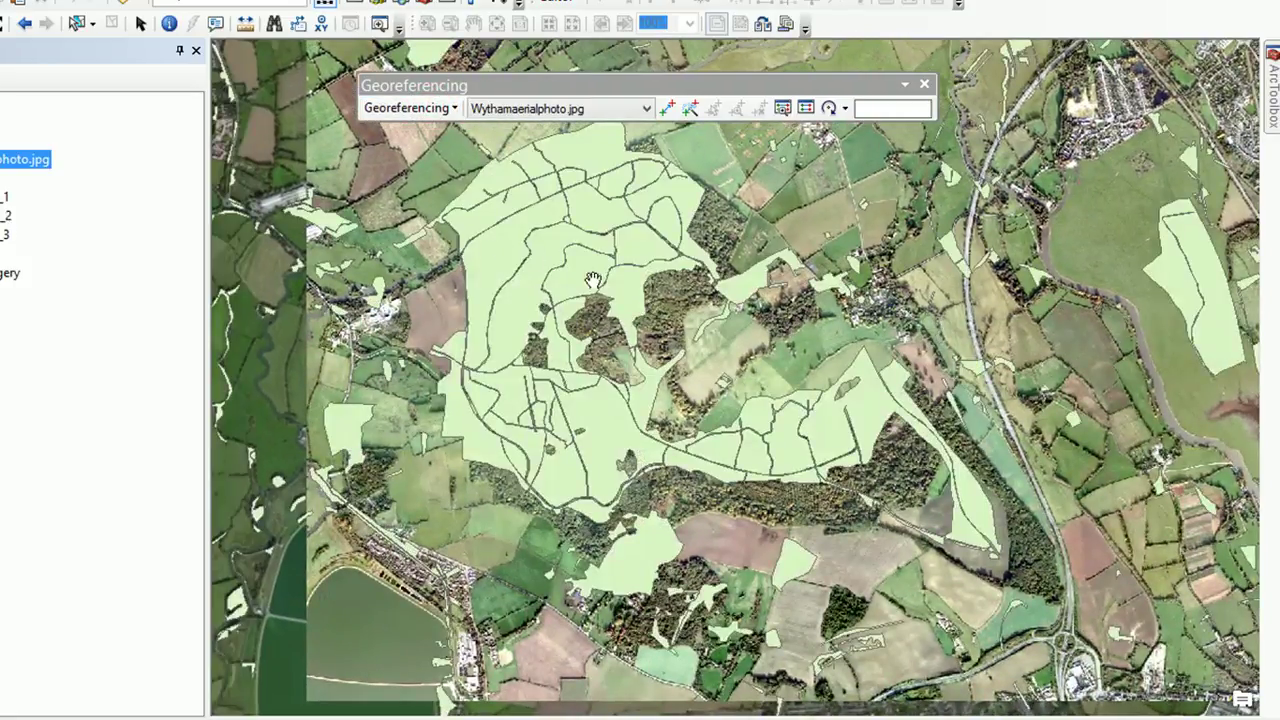
pyautogui.moveTo(718, 278); pyautogui.dragTo(667, 300)
pyautogui.scroll(1, 667, 300)
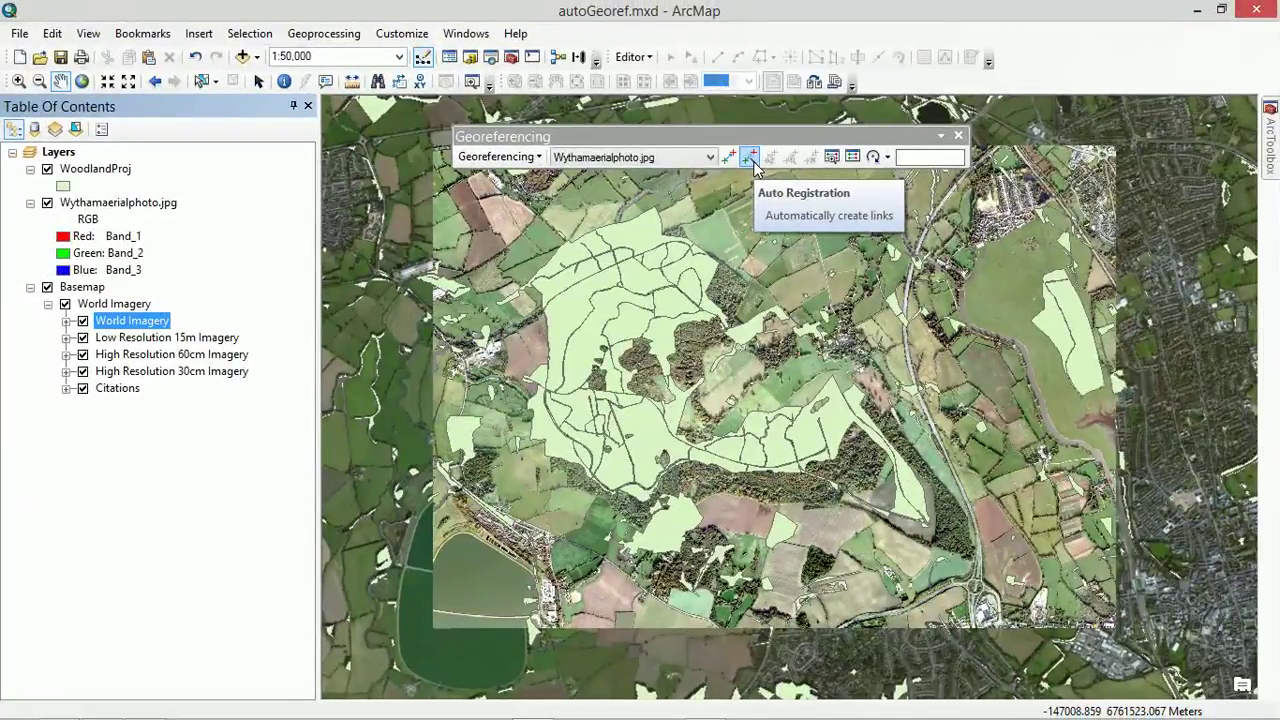
pyautogui.click(750, 158)
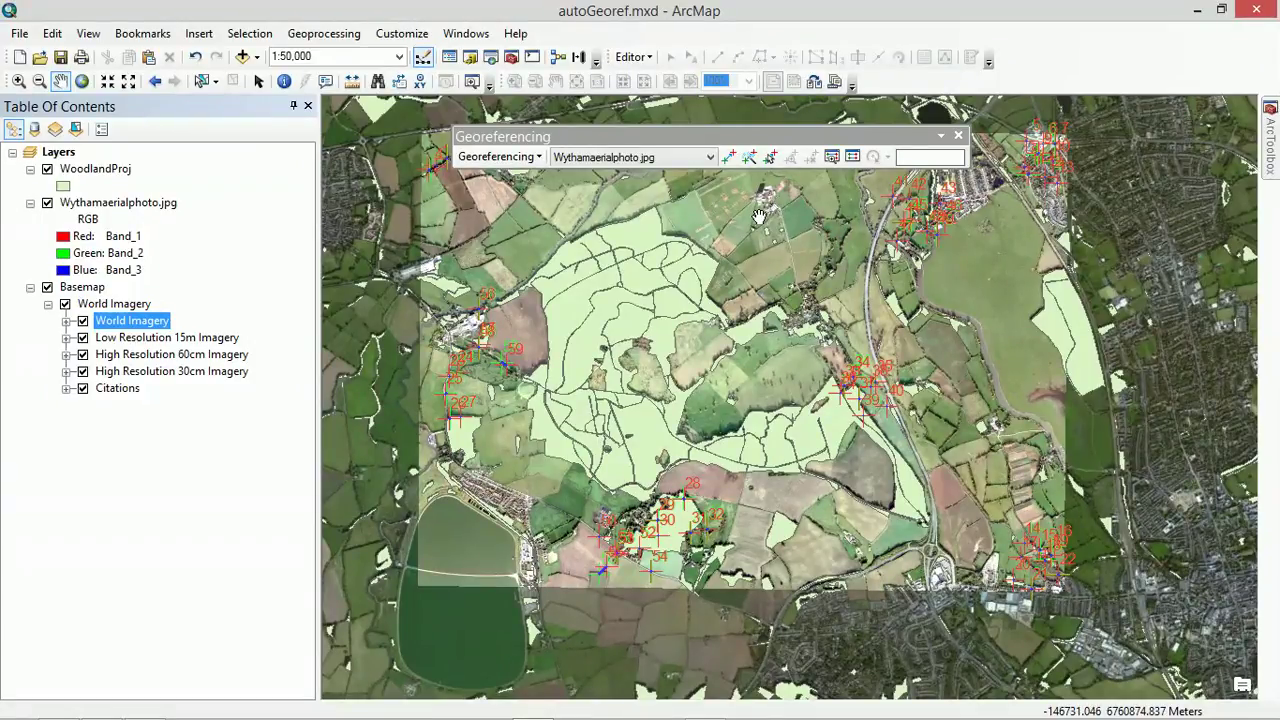
pyautogui.click(47, 169)
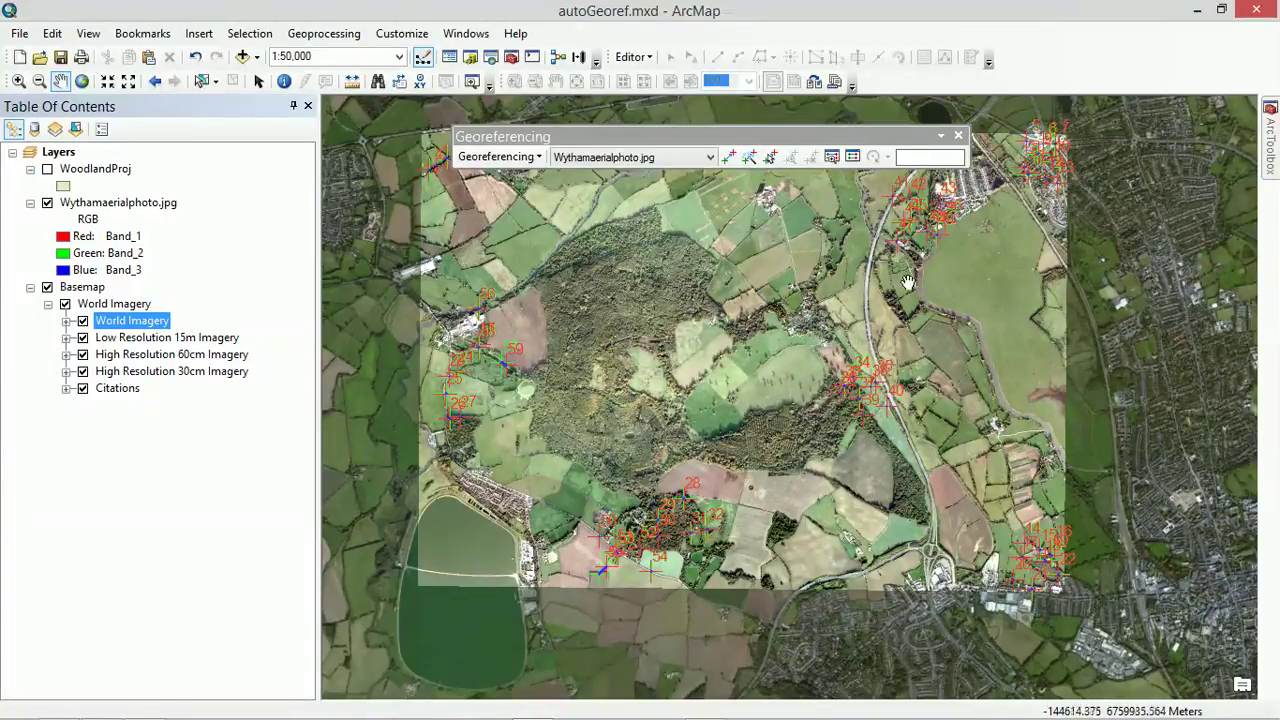
# - Open the Image Analysis window and select Wythamaerialphoto.jpg in it
pyautogui.scroll(-4, 903, 290)
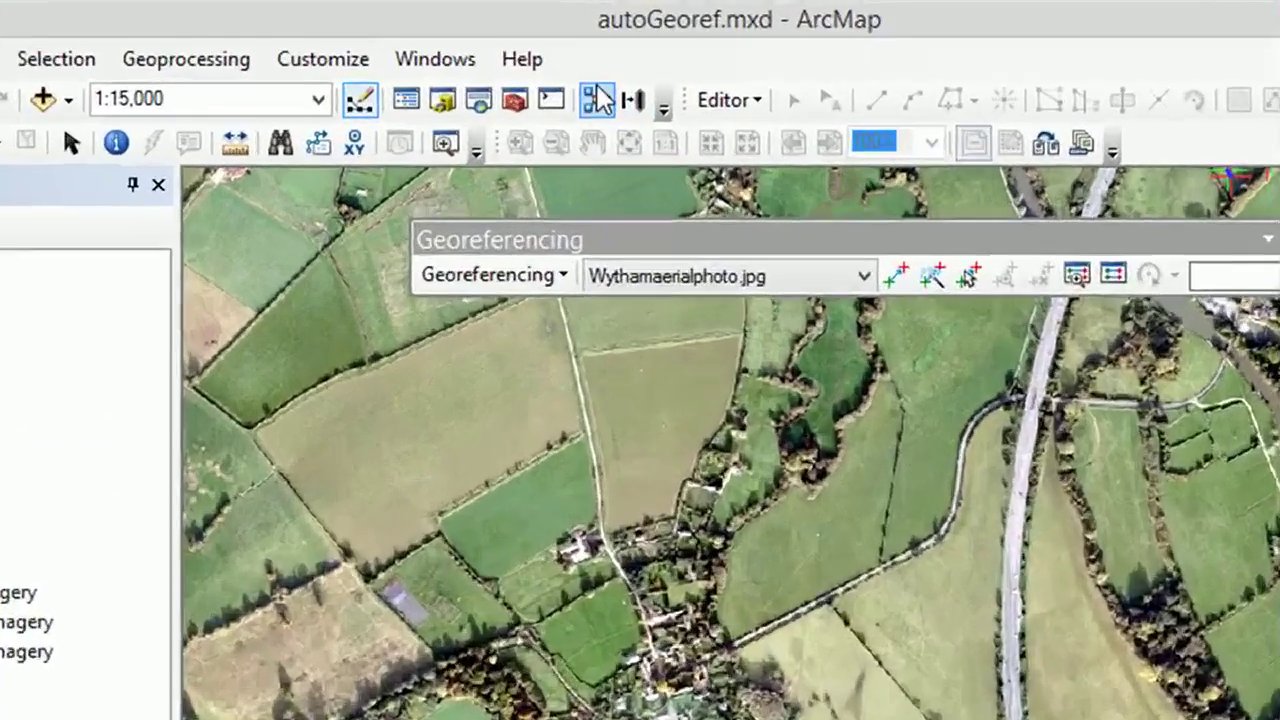
pyautogui.click(452, 59)
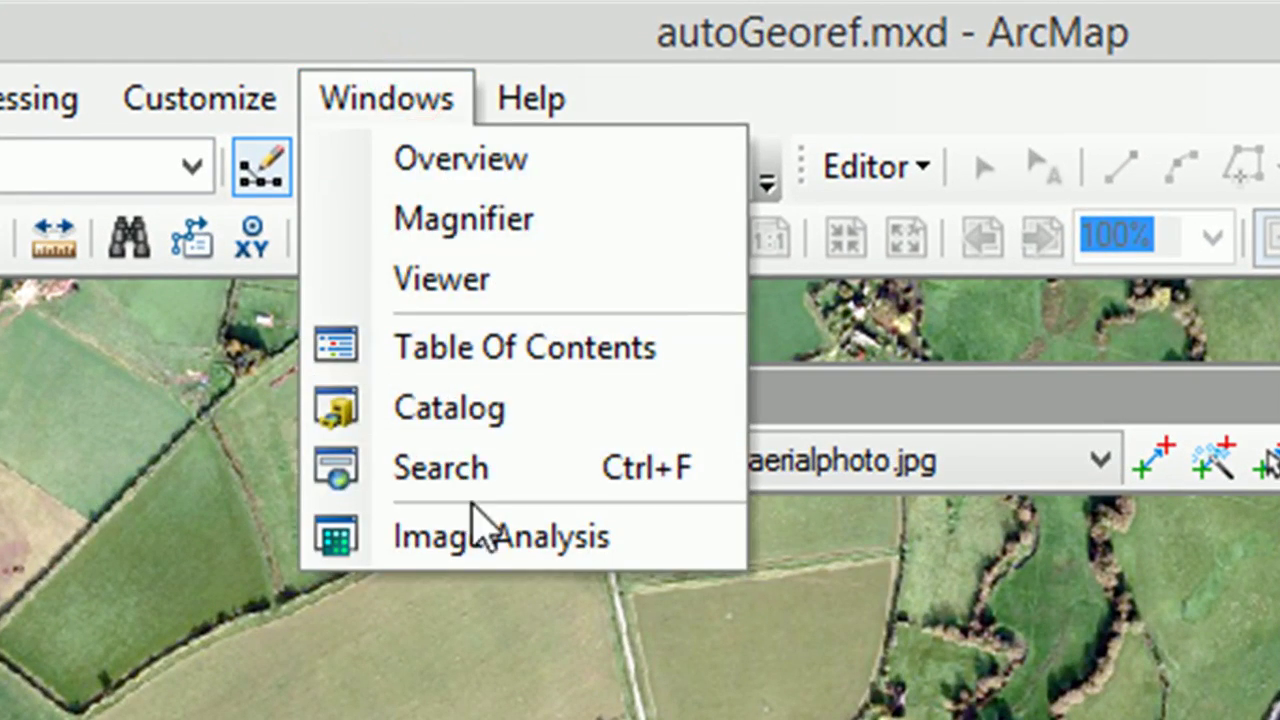
pyautogui.click(486, 538)
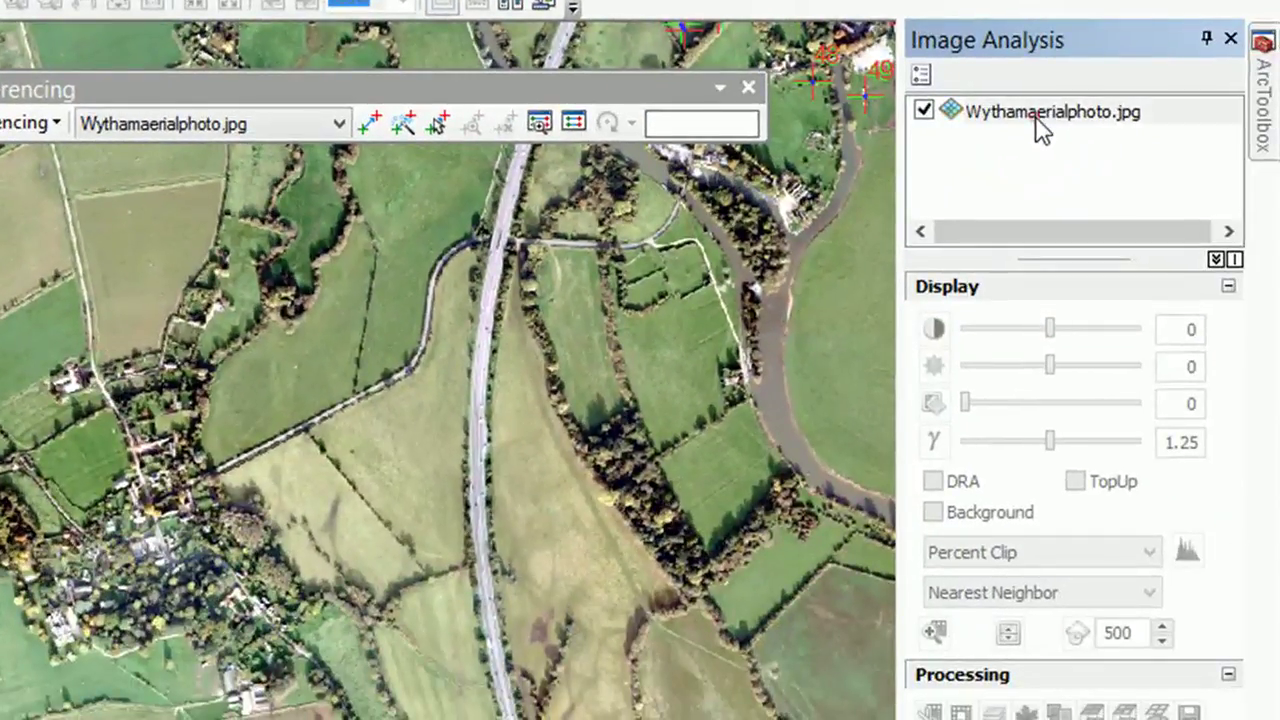
pyautogui.click(1108, 140)
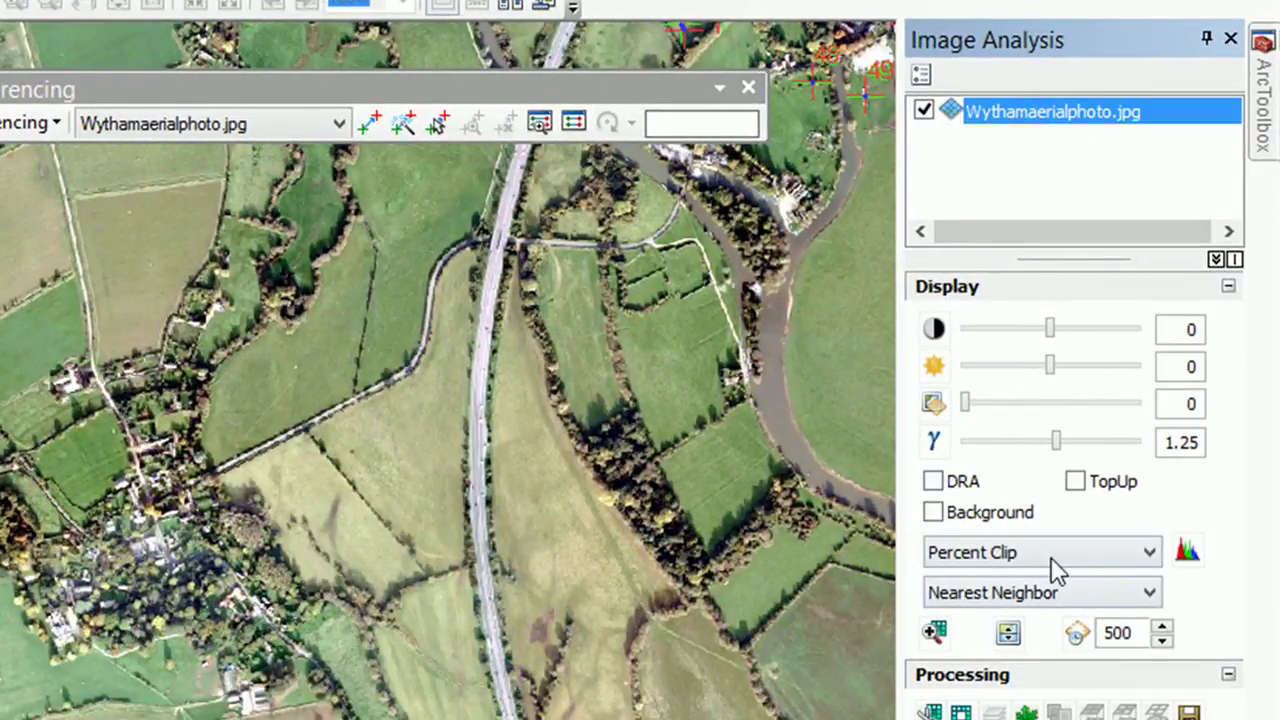
# - Swipe the aerial photo across the road junction and roundabout to compare its alignment with the basemap
pyautogui.click(1009, 633)
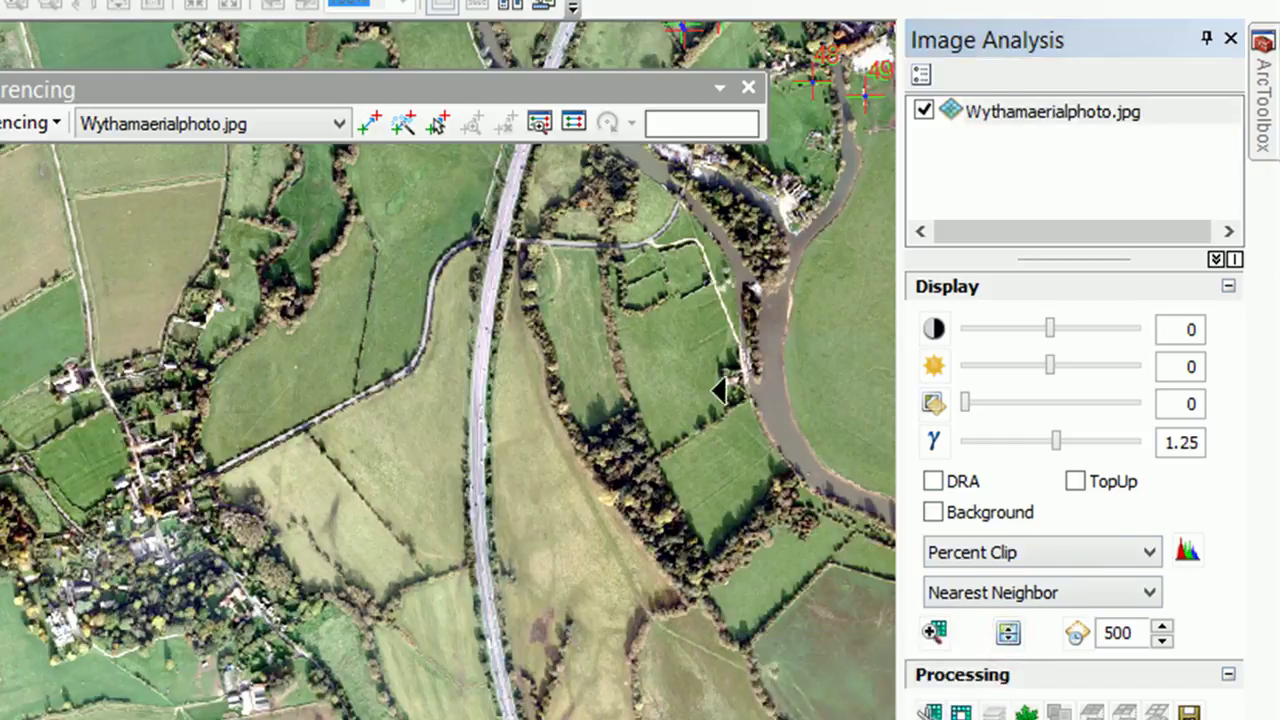
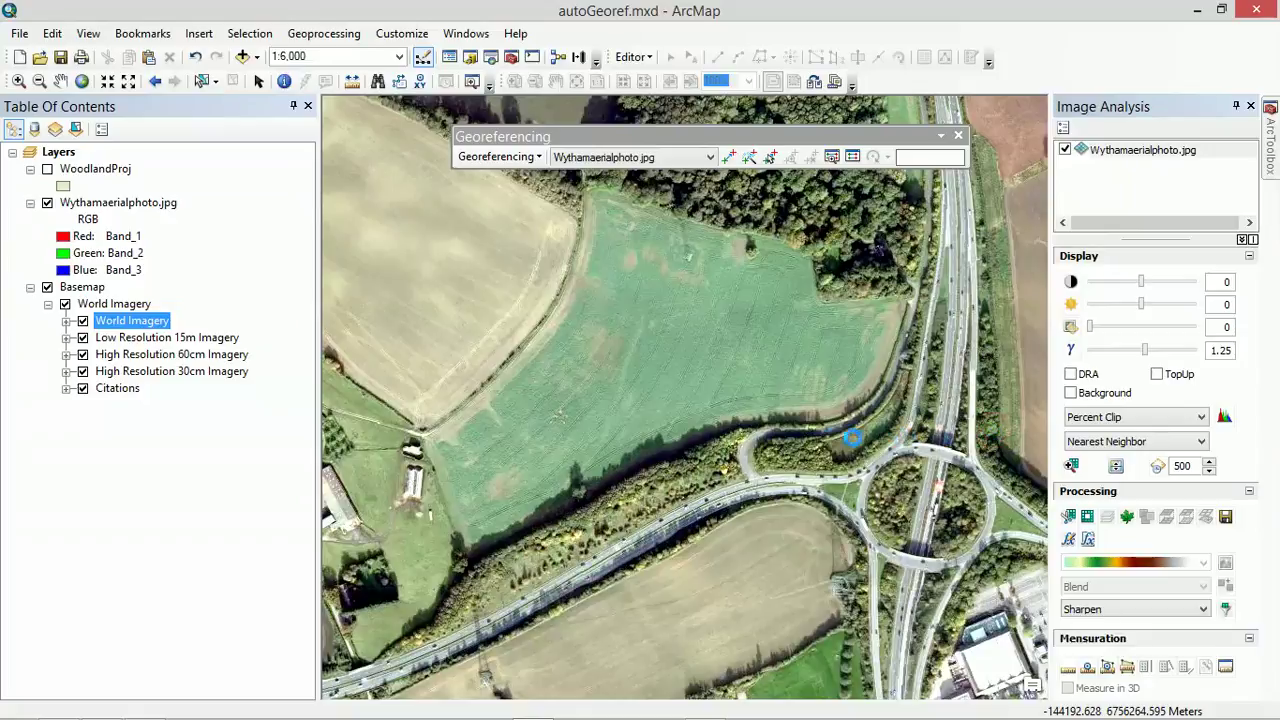
pyautogui.moveTo(743, 434); pyautogui.dragTo(742, 434)
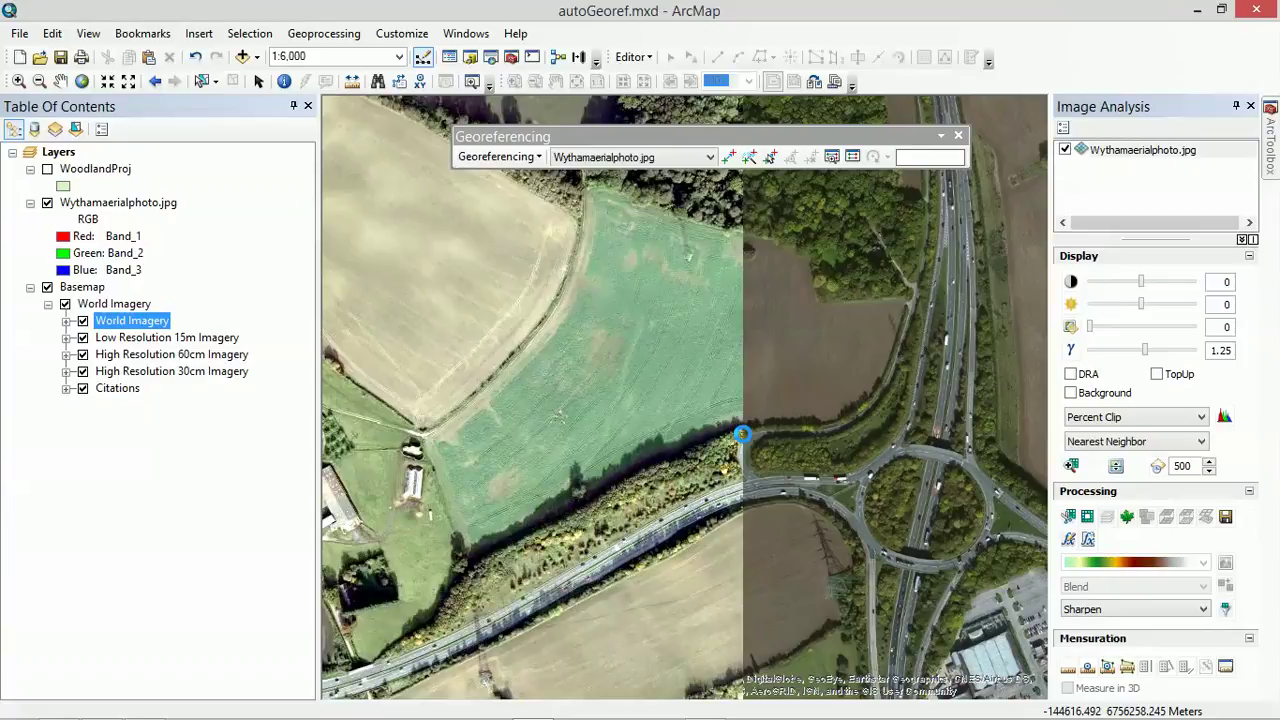
pyautogui.moveTo(742, 434); pyautogui.dragTo(1045, 432)
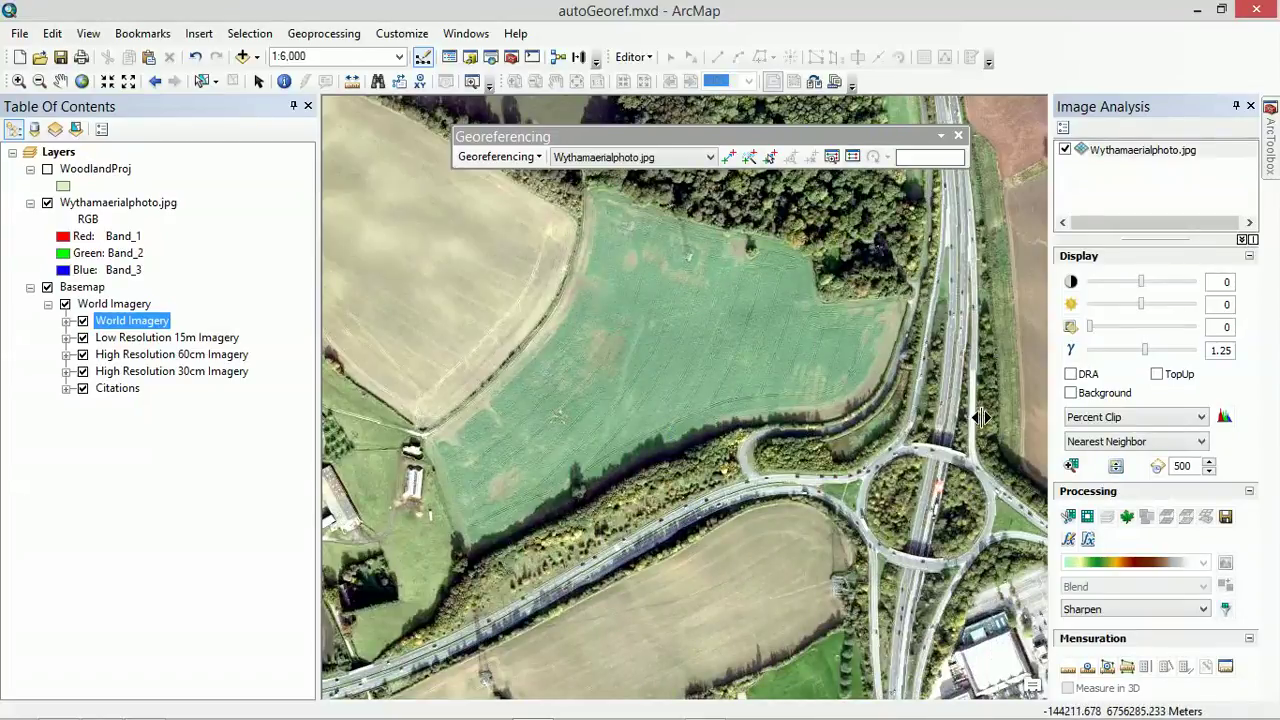
# - Open the link table, enlarge it to review the links' residuals, and restore it to a small window higher over the map
pyautogui.scroll(3, 768, 347)
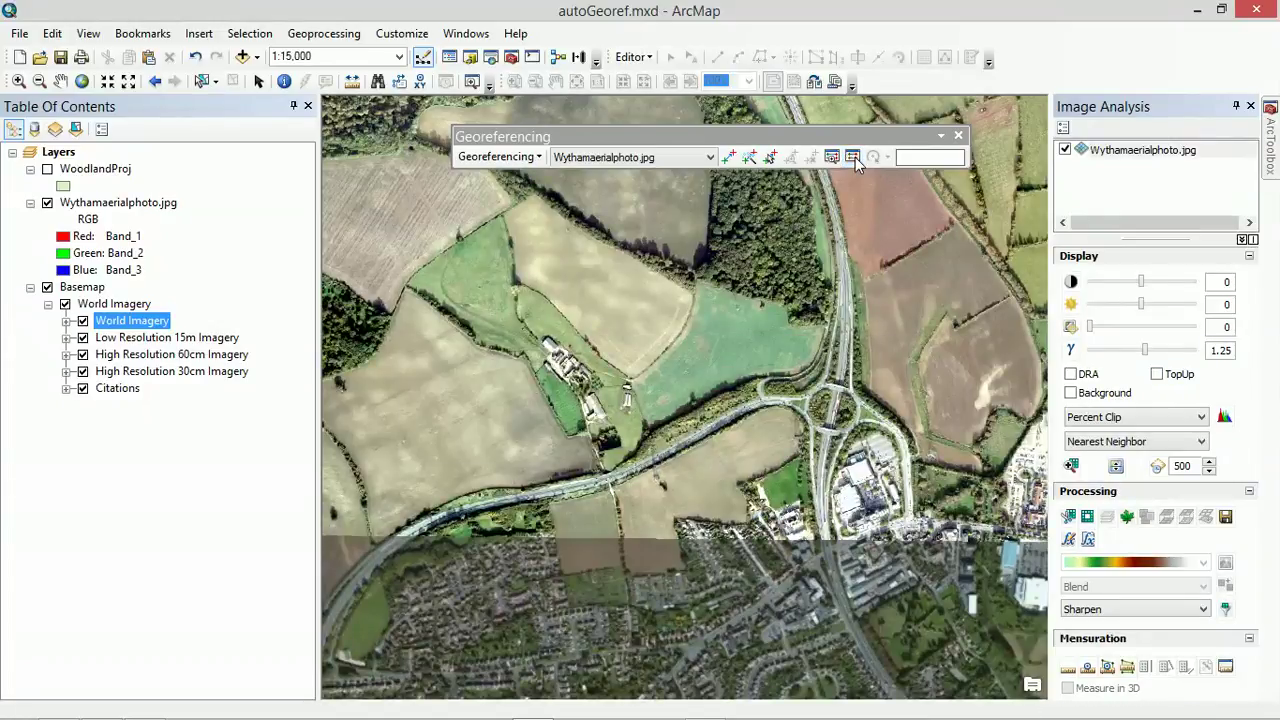
pyautogui.click(853, 158)
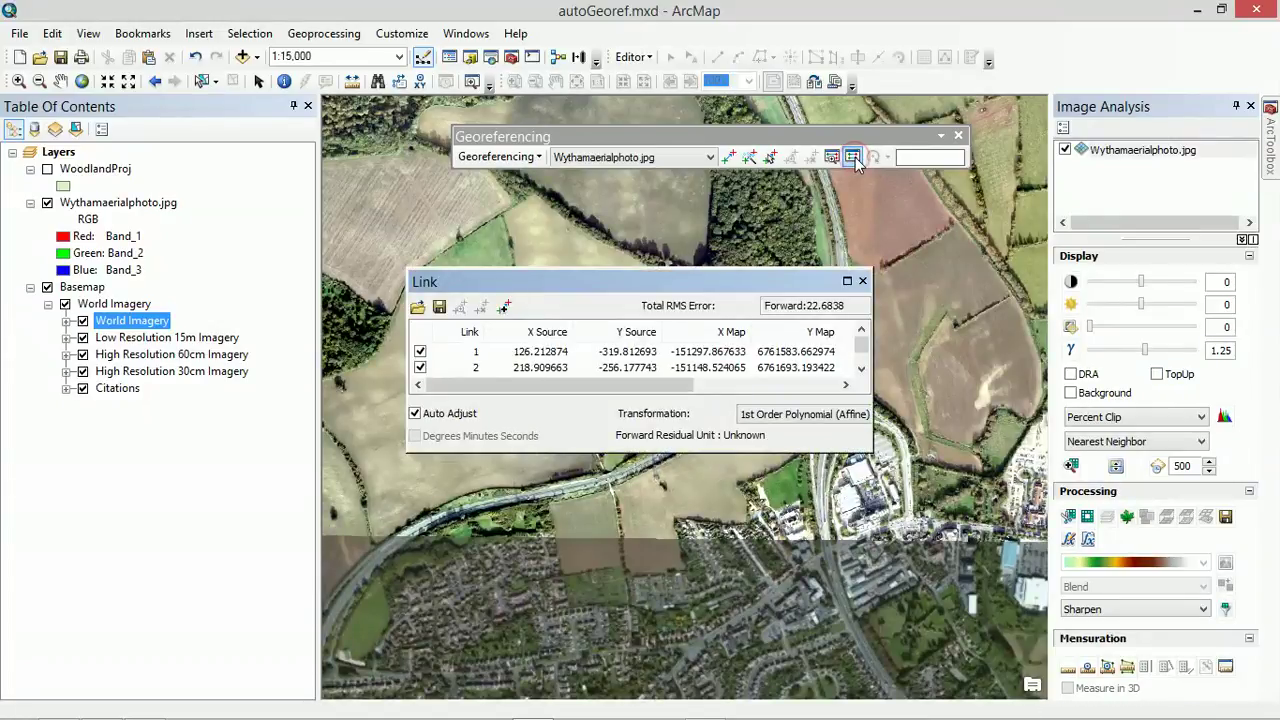
pyautogui.doubleClick(840, 280)
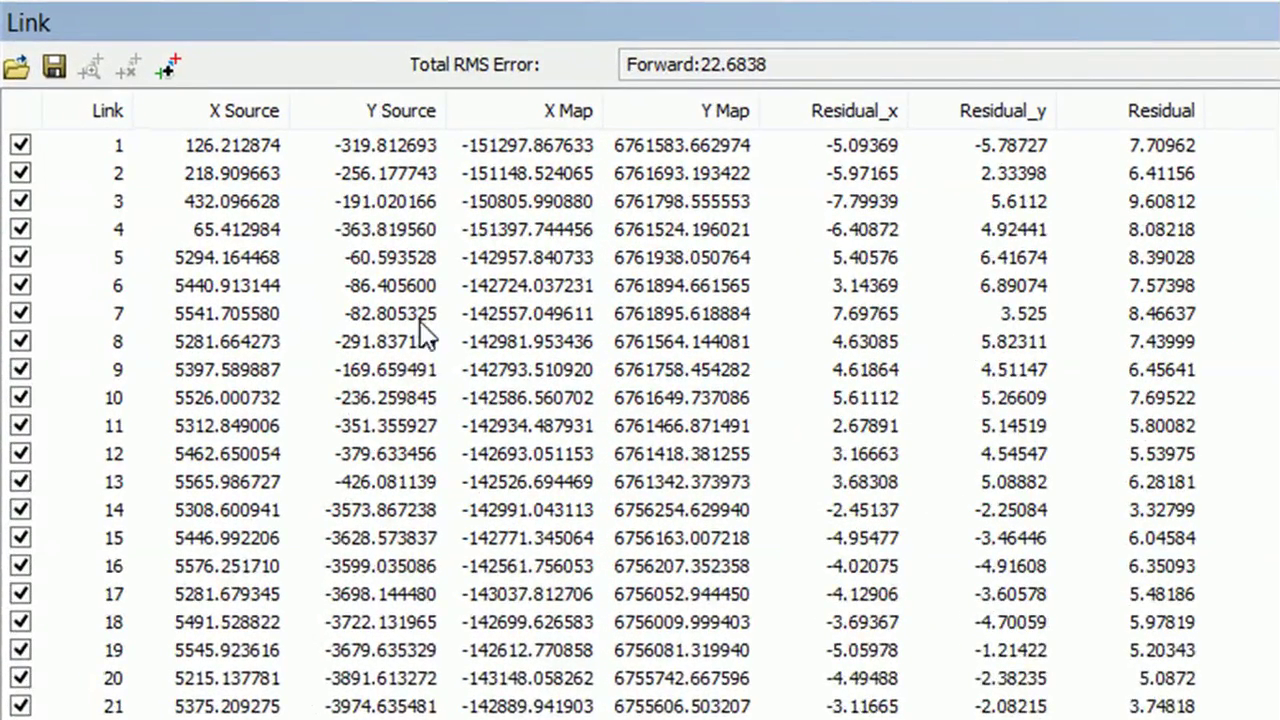
pyautogui.scroll(-8, 680, 420)
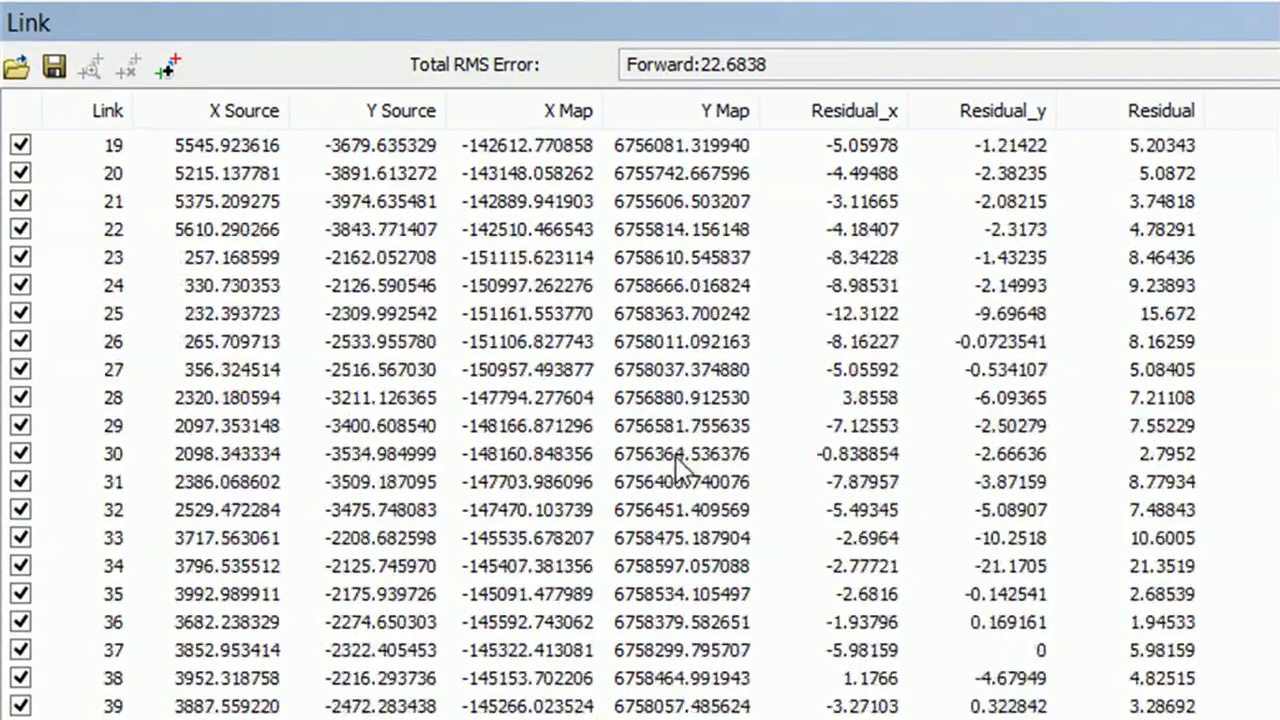
pyautogui.scroll(1, 740, 520)
pyautogui.scroll(7, 775, 541)
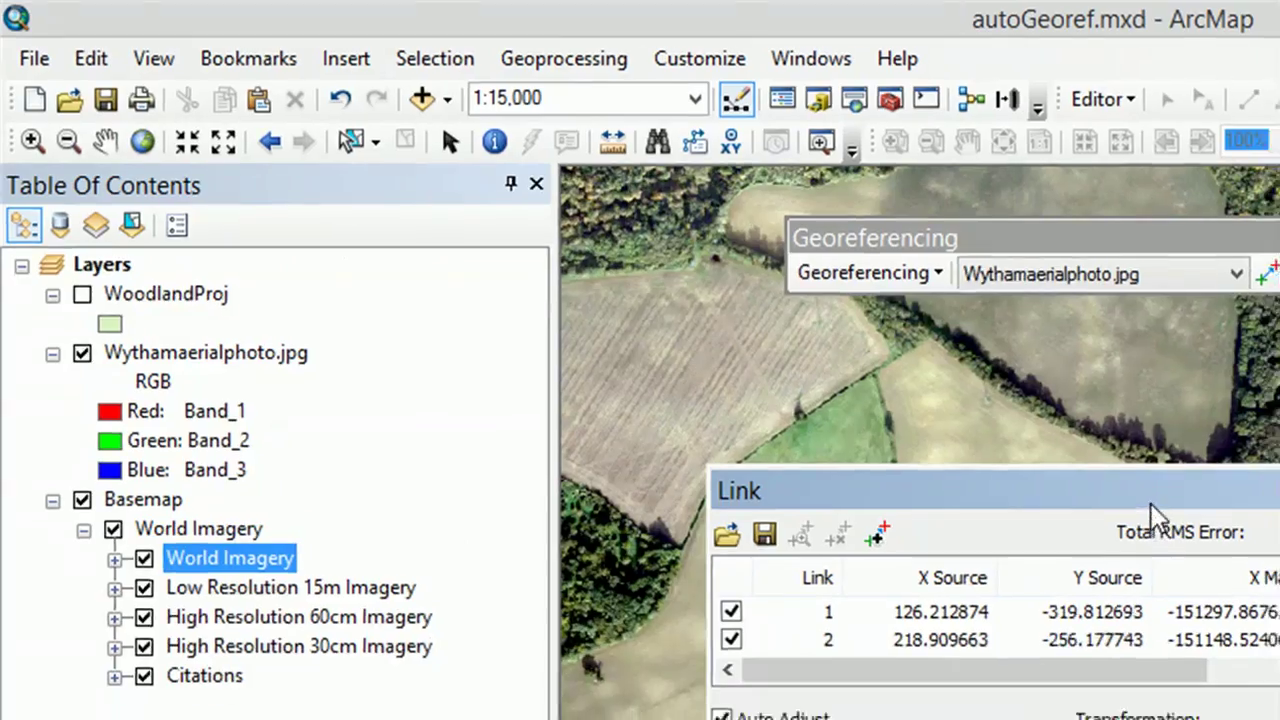
pyautogui.moveTo(445, 30); pyautogui.dragTo(633, 100)
pyautogui.moveTo(935, 397); pyautogui.dragTo(852, 270)
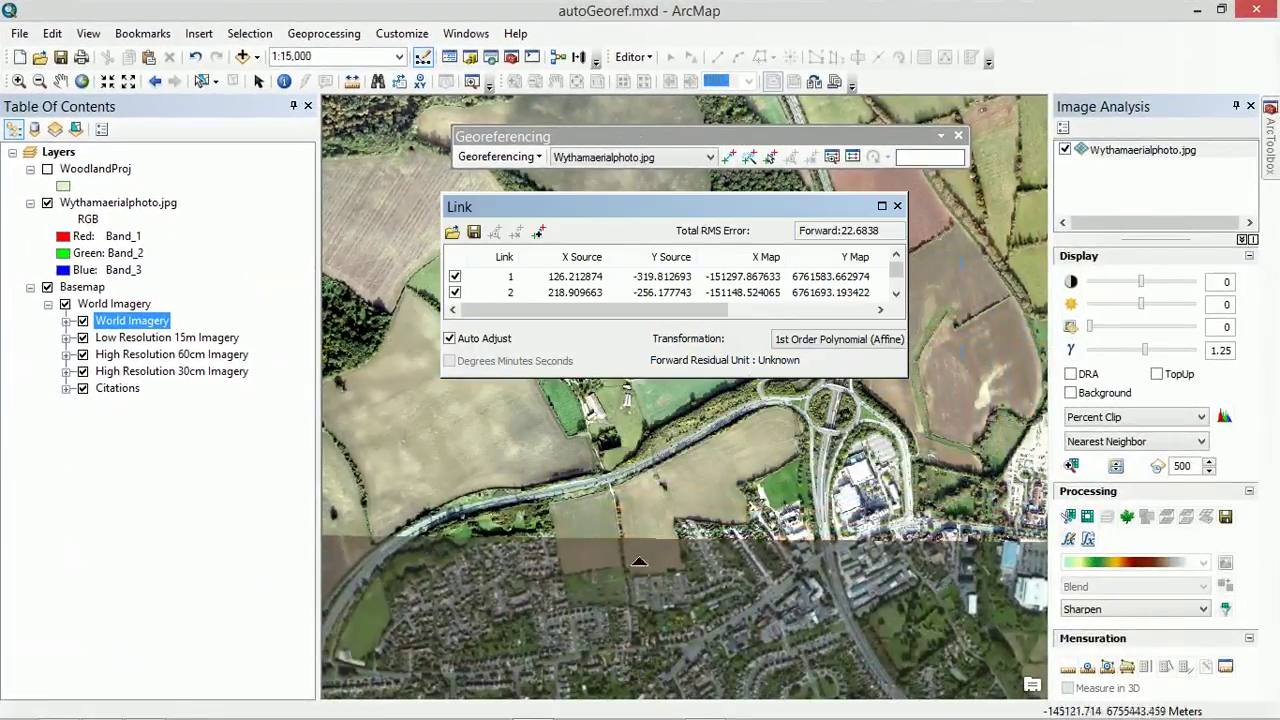
# - Swipe the aerial photo against the basemap around the reservoir causeway at the photo's corner to check its alignment
pyautogui.moveTo(548, 643); pyautogui.dragTo(630, 635)
pyautogui.moveTo(447, 529); pyautogui.dragTo(855, 475)
pyautogui.moveTo(494, 526); pyautogui.dragTo(810, 573)
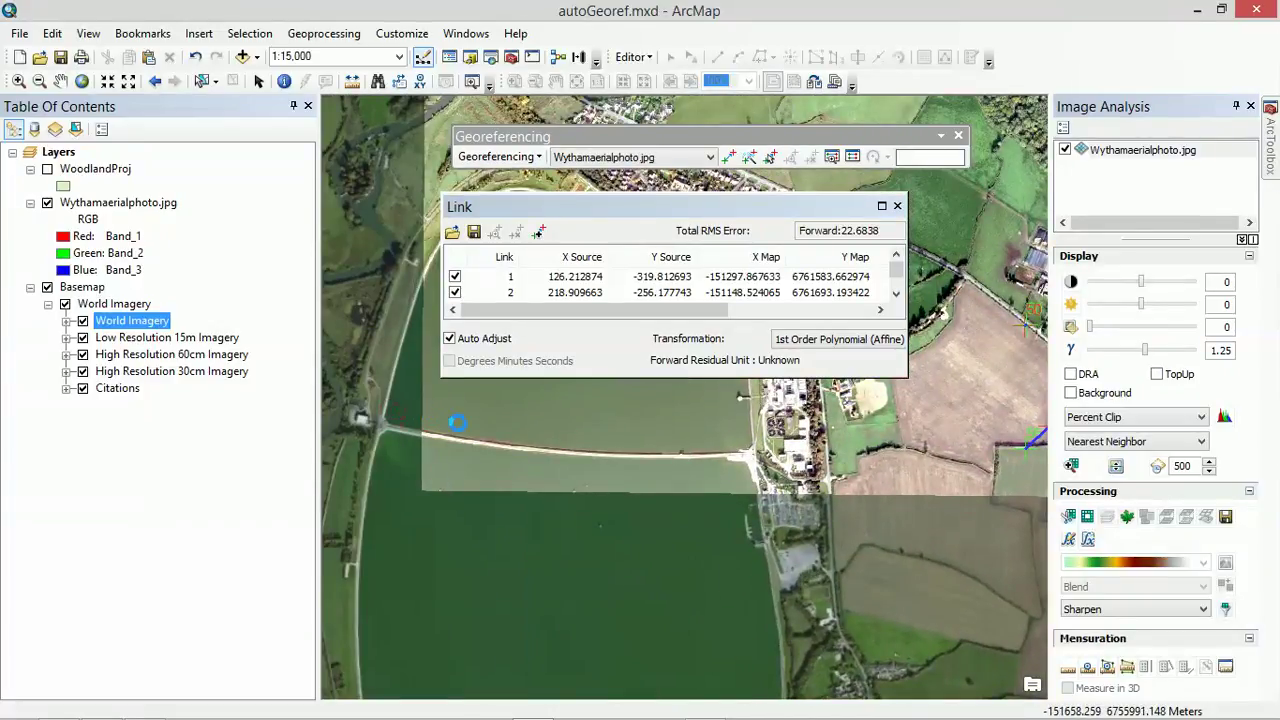
pyautogui.moveTo(481, 423); pyautogui.dragTo(410, 470)
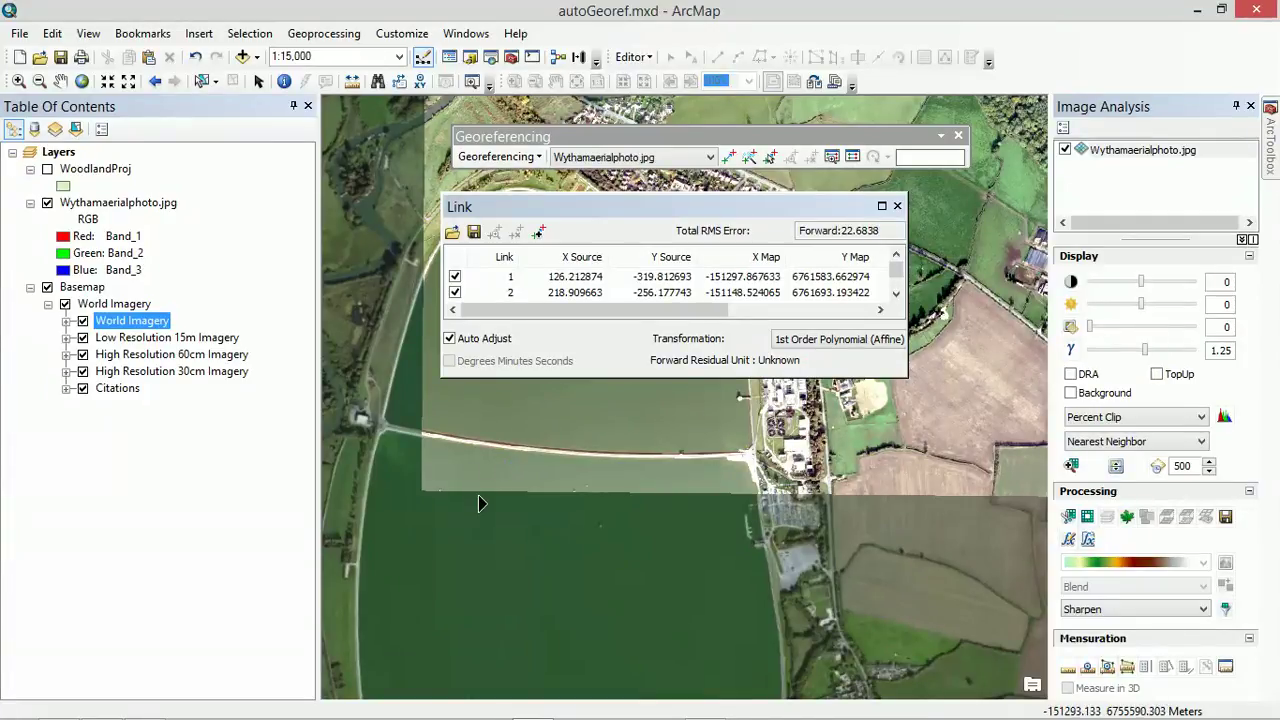